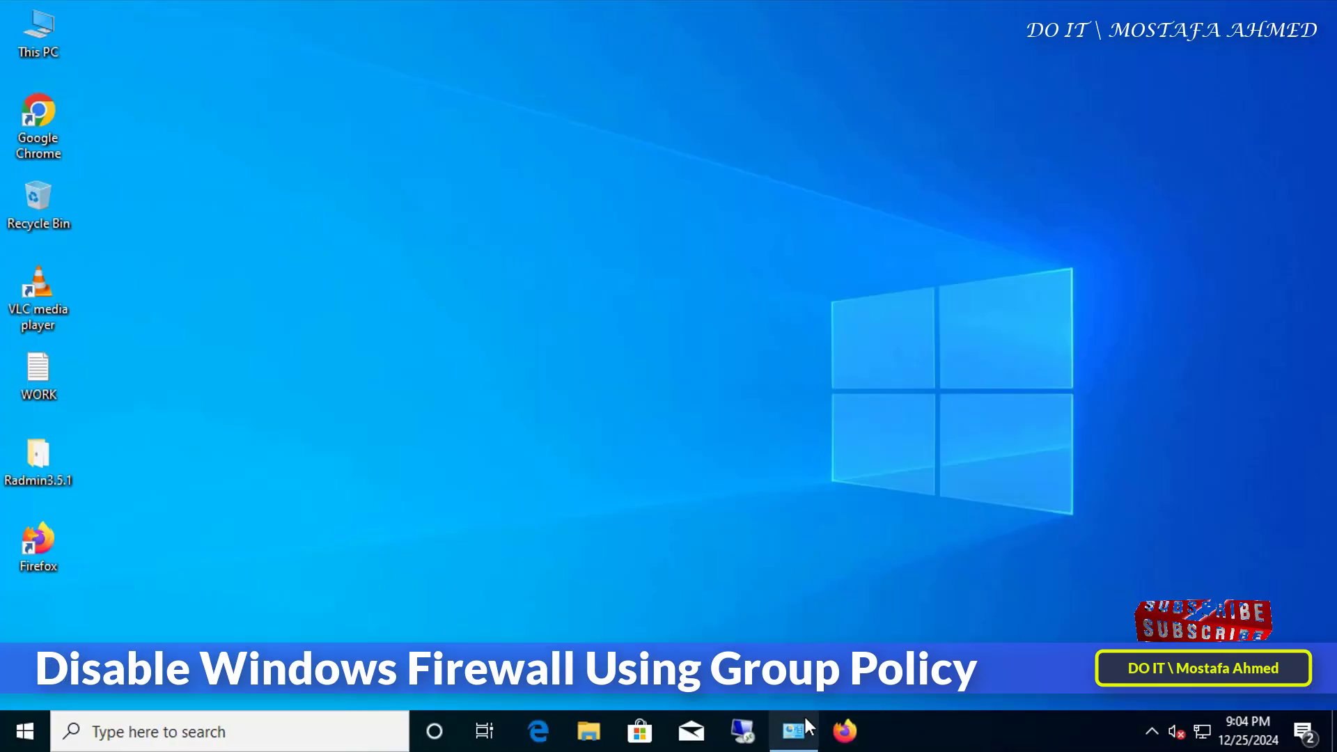
Step: Confirm Windows Defender Firewall is on for Domain networks, then minimize Control Panel
{"action": "left_click", "coordinate": [798, 730]}
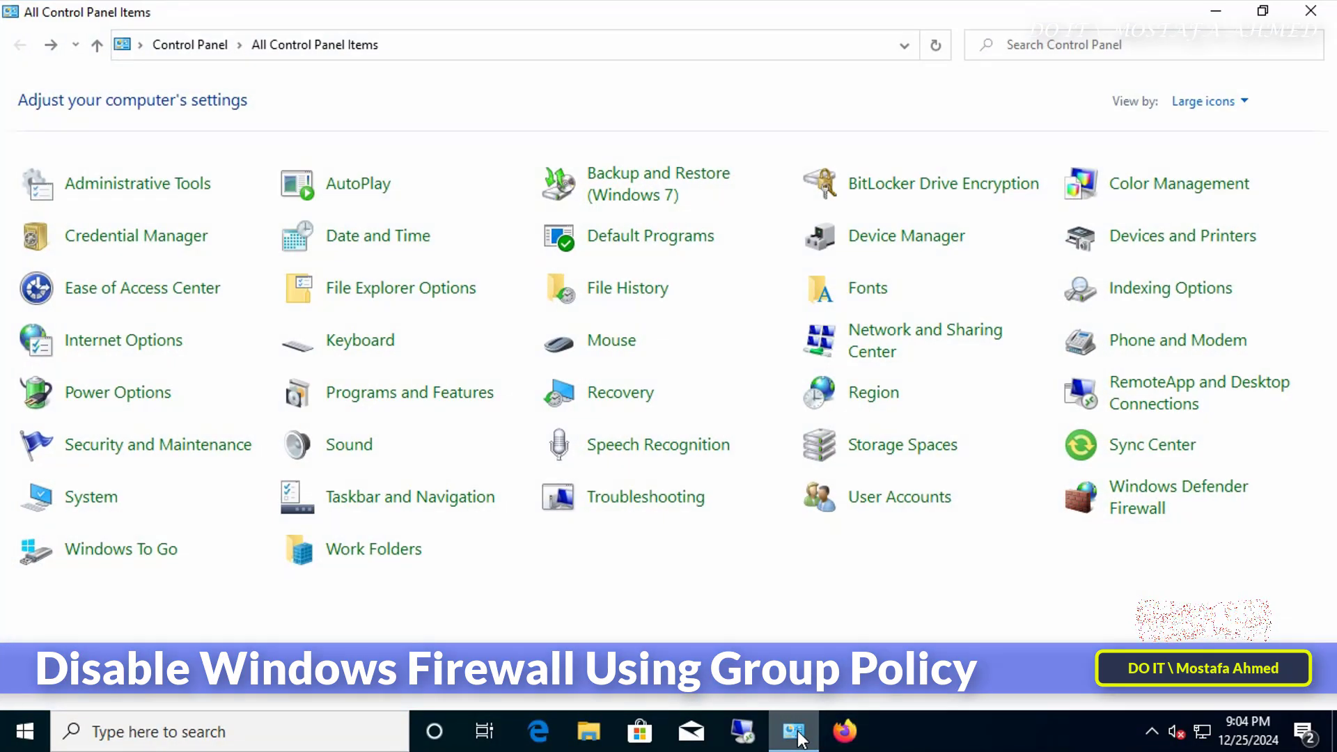
{"action": "left_click", "coordinate": [1161, 508]}
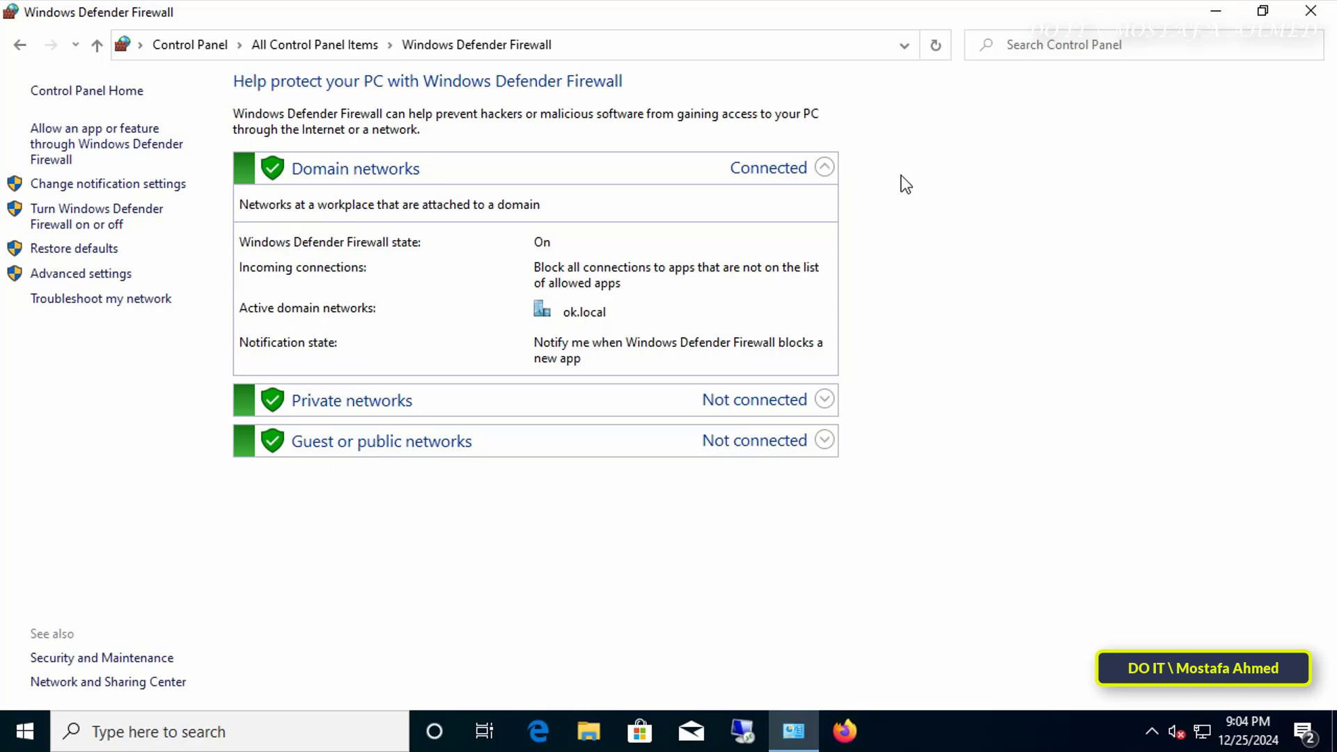
{"action": "left_click", "coordinate": [19, 45]}
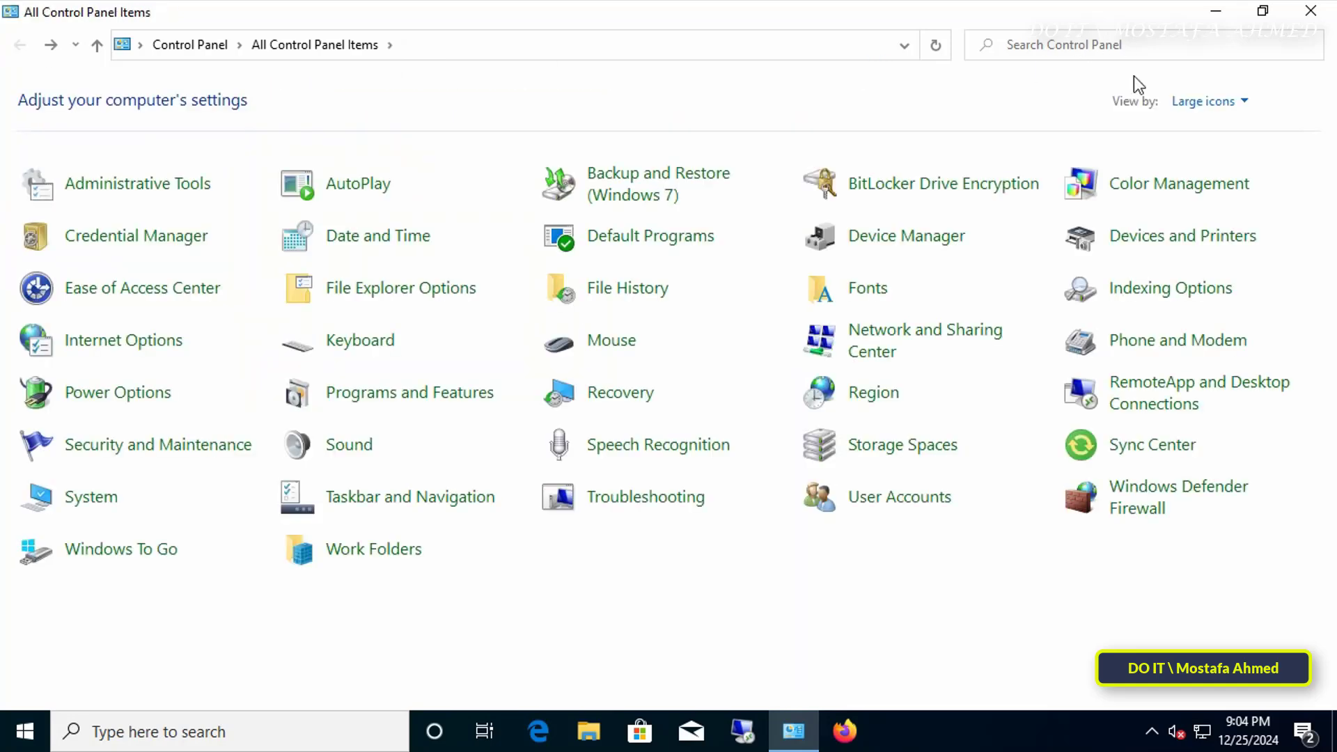
{"action": "left_click", "coordinate": [1215, 10]}
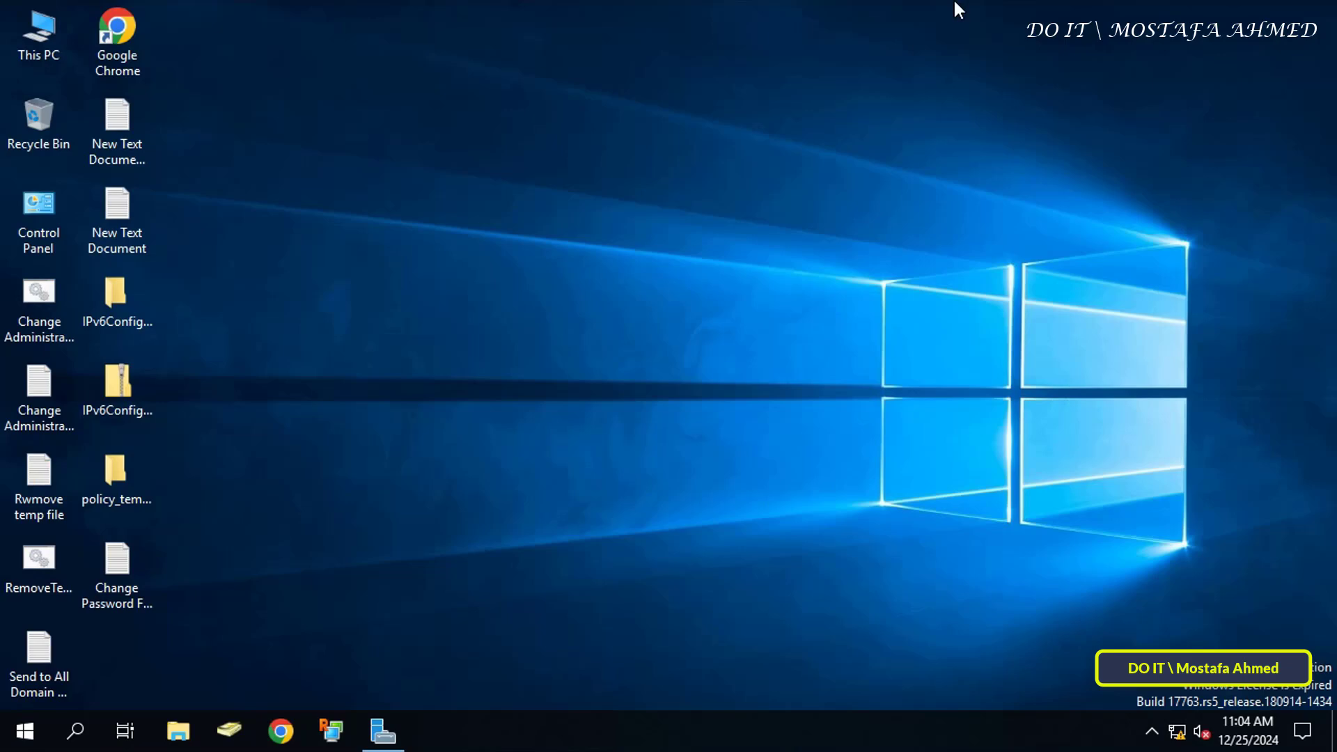
Step: Launch Group Policy Management from Server Manager's Tools menu and expand Domains > ok.local
{"action": "left_click", "coordinate": [382, 731]}
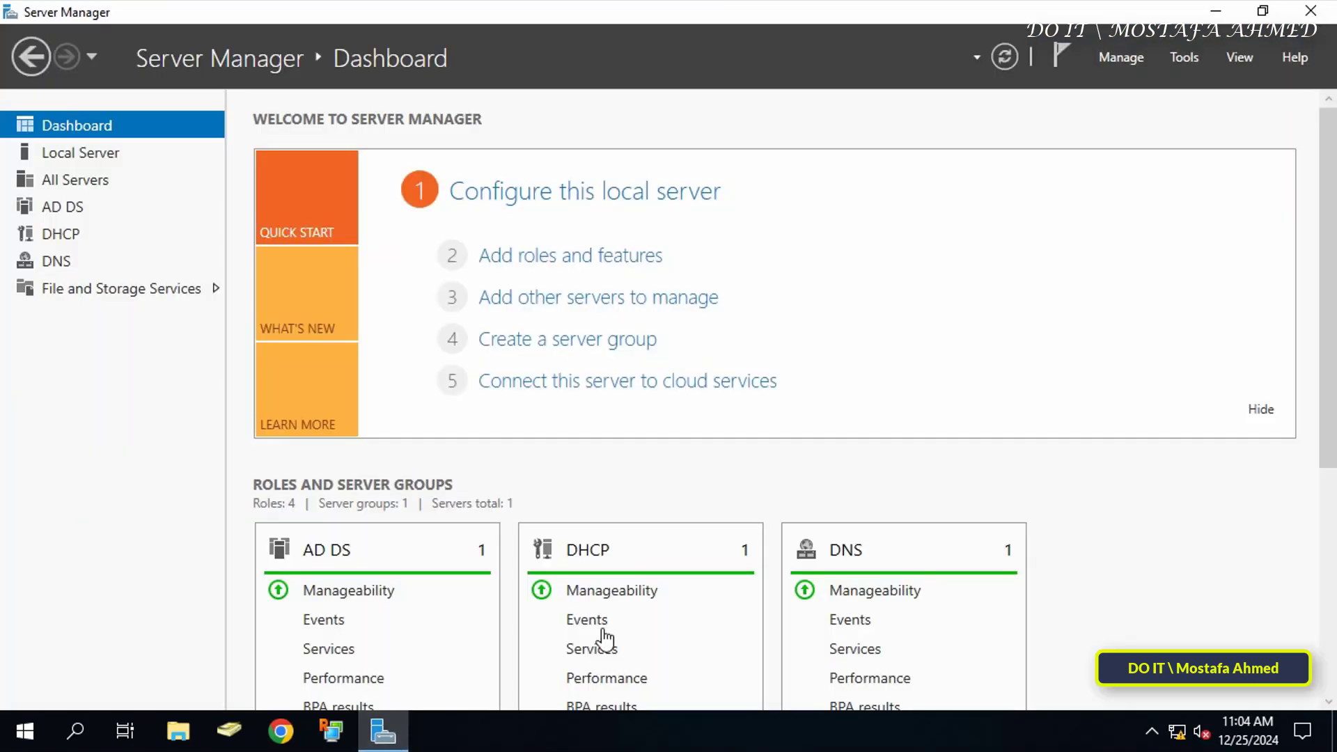
{"action": "left_click", "coordinate": [1186, 59]}
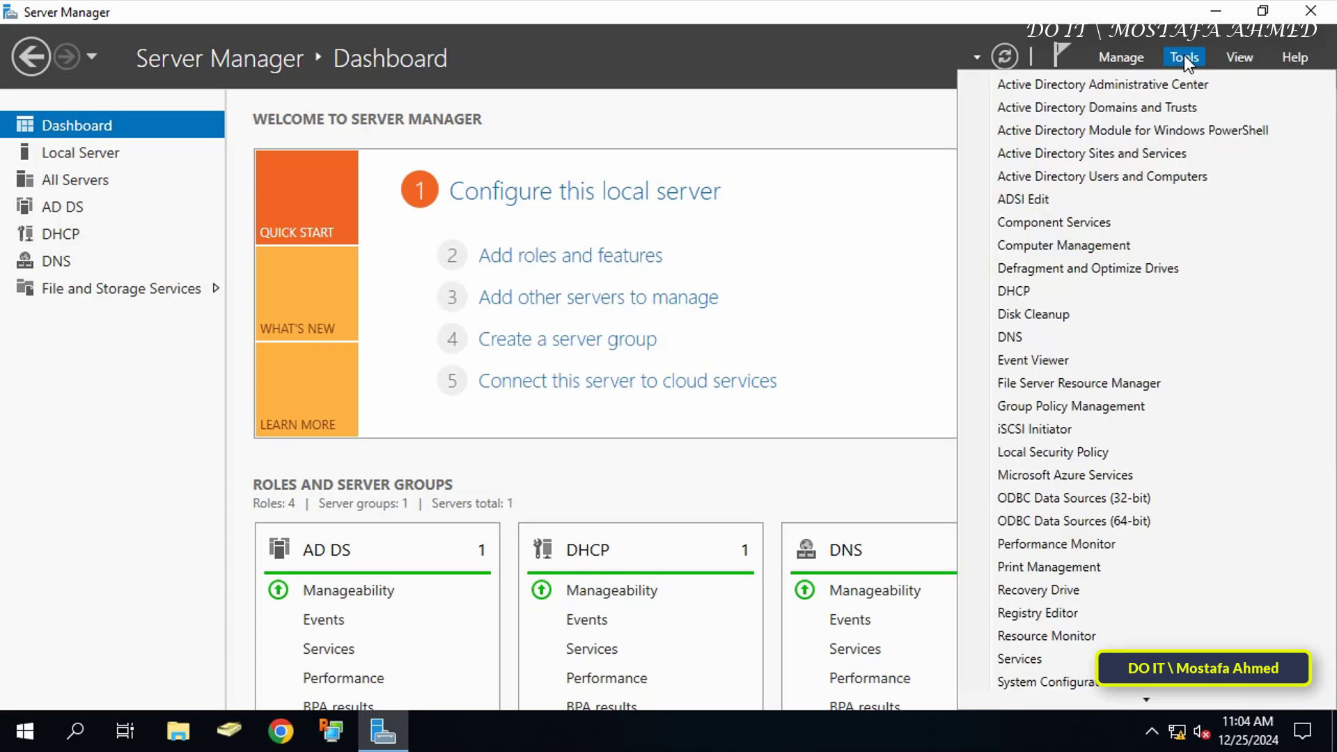
{"action": "left_click", "coordinate": [1085, 406]}
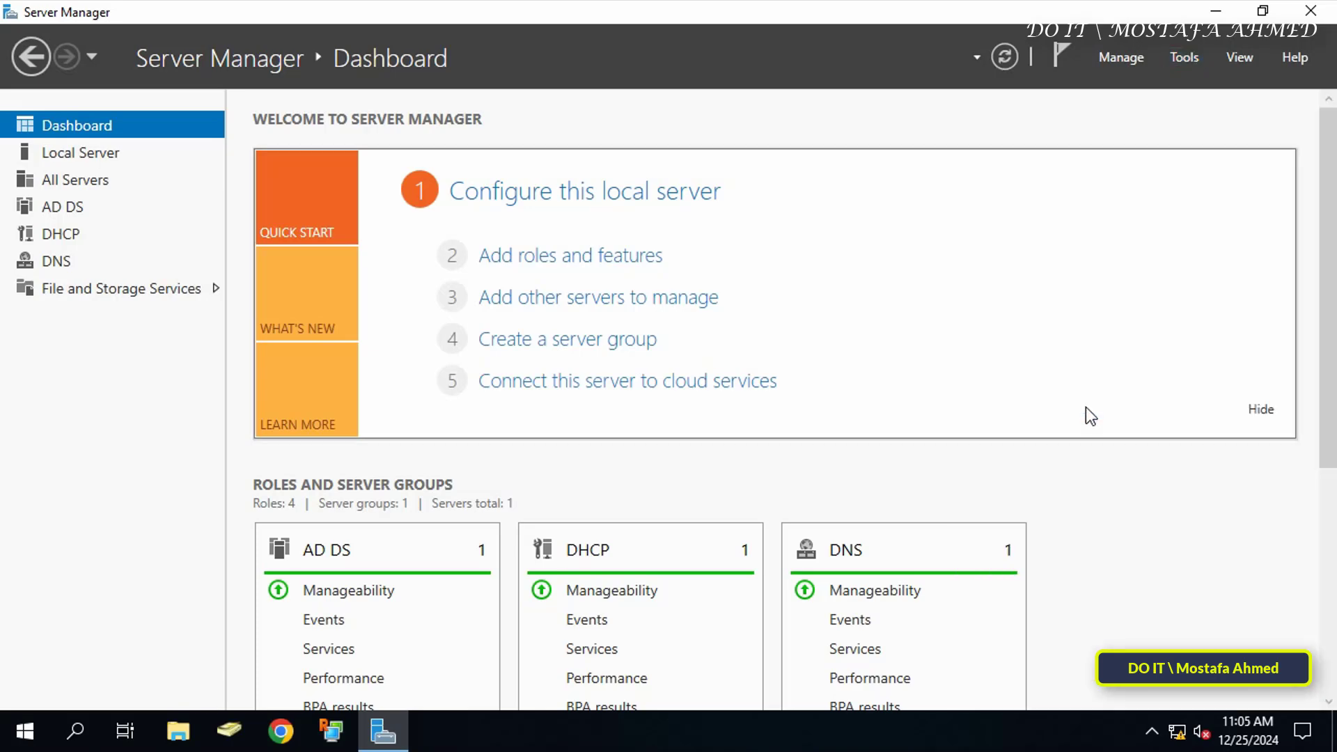
{"action": "left_click", "coordinate": [627, 402]}
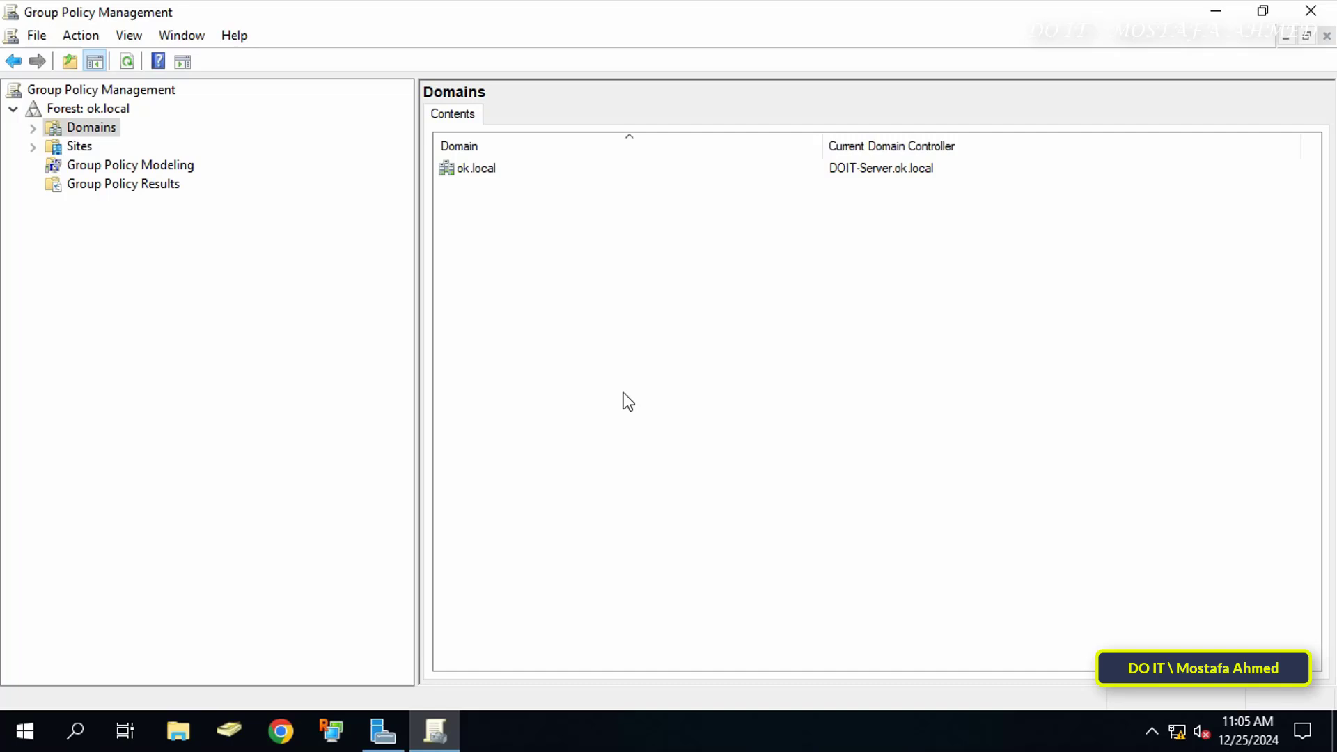
{"action": "left_click", "coordinate": [32, 129]}
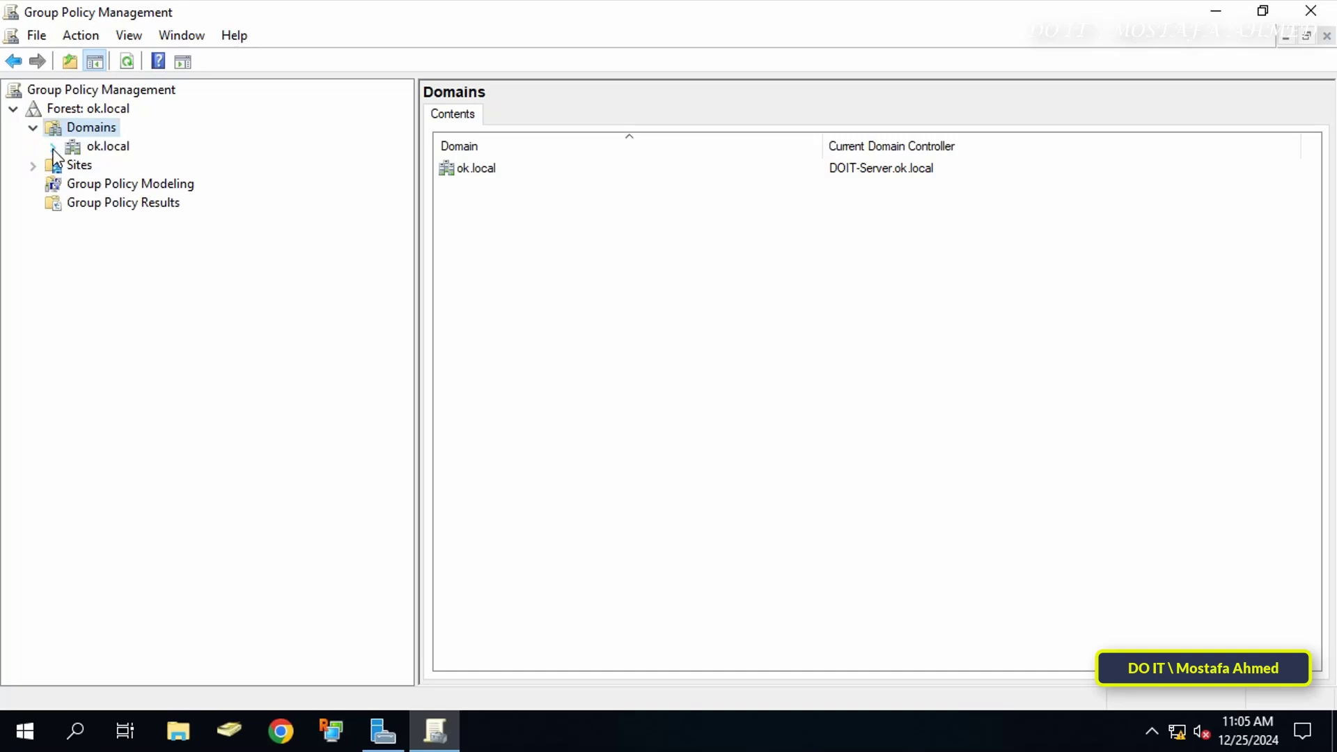
{"action": "left_click", "coordinate": [53, 147]}
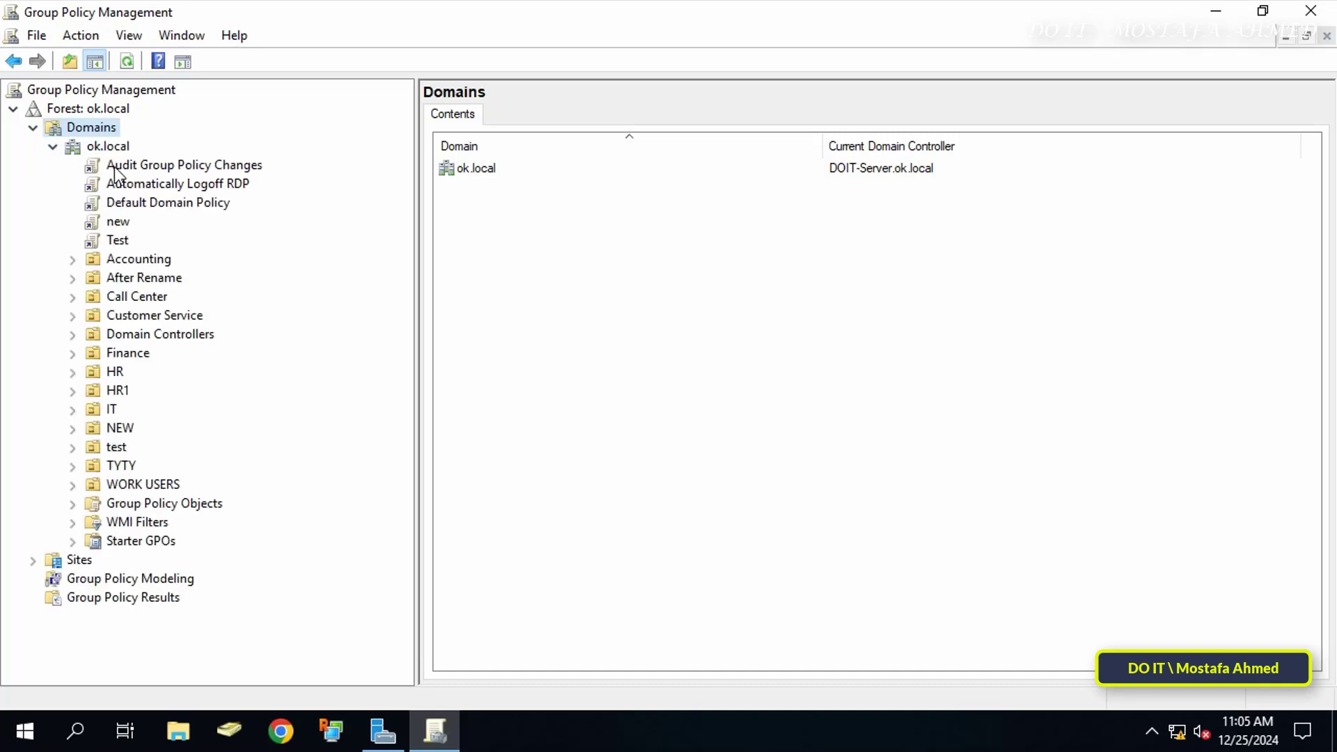
Step: Create a GPO named 'Disable Firewall' and link it to the test OU
{"action": "right_click", "coordinate": [117, 450]}
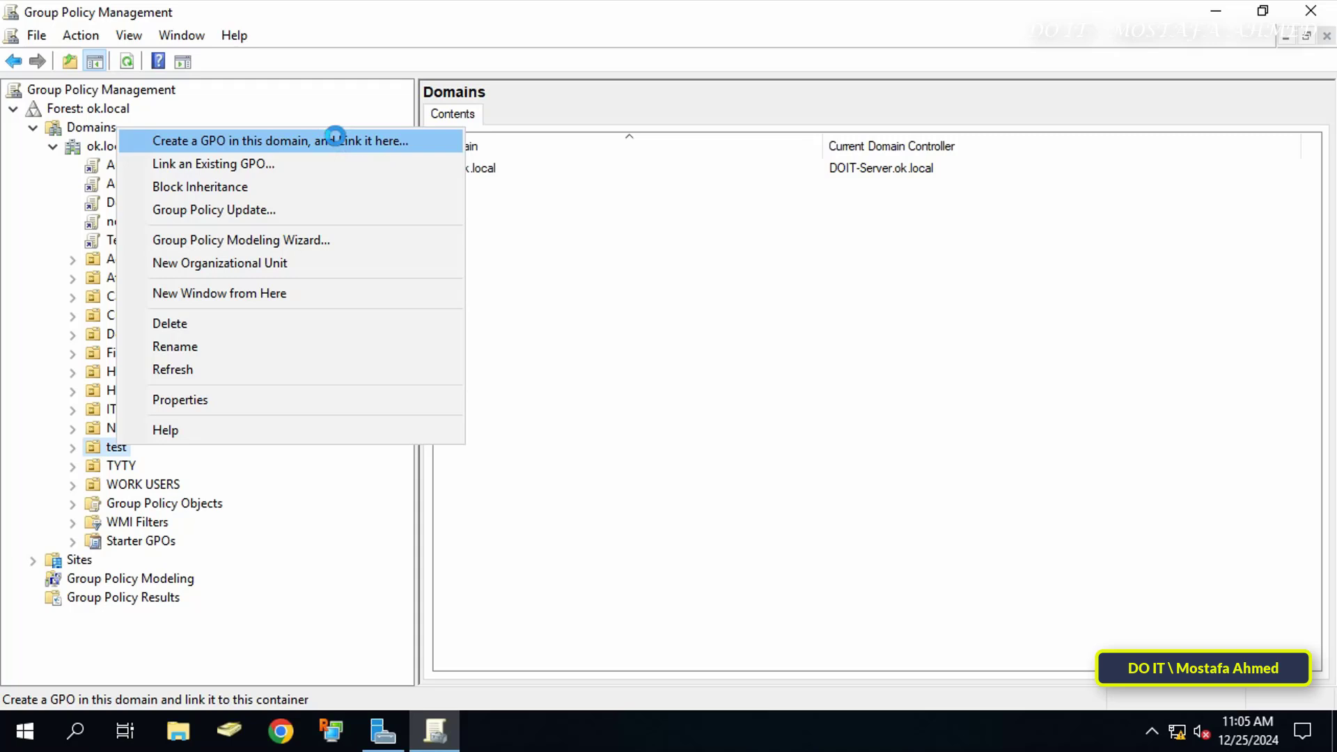
{"action": "left_click", "coordinate": [336, 140]}
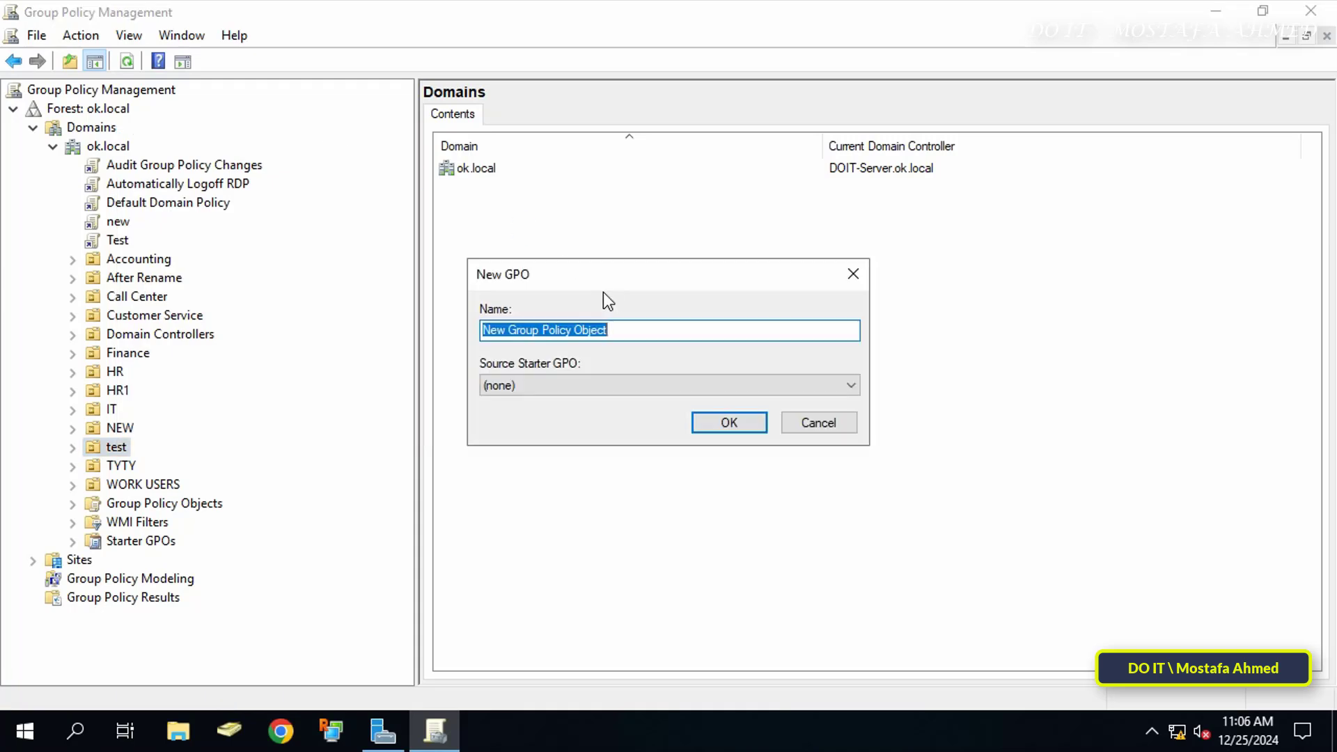
{"action": "type", "text": "Disab"}
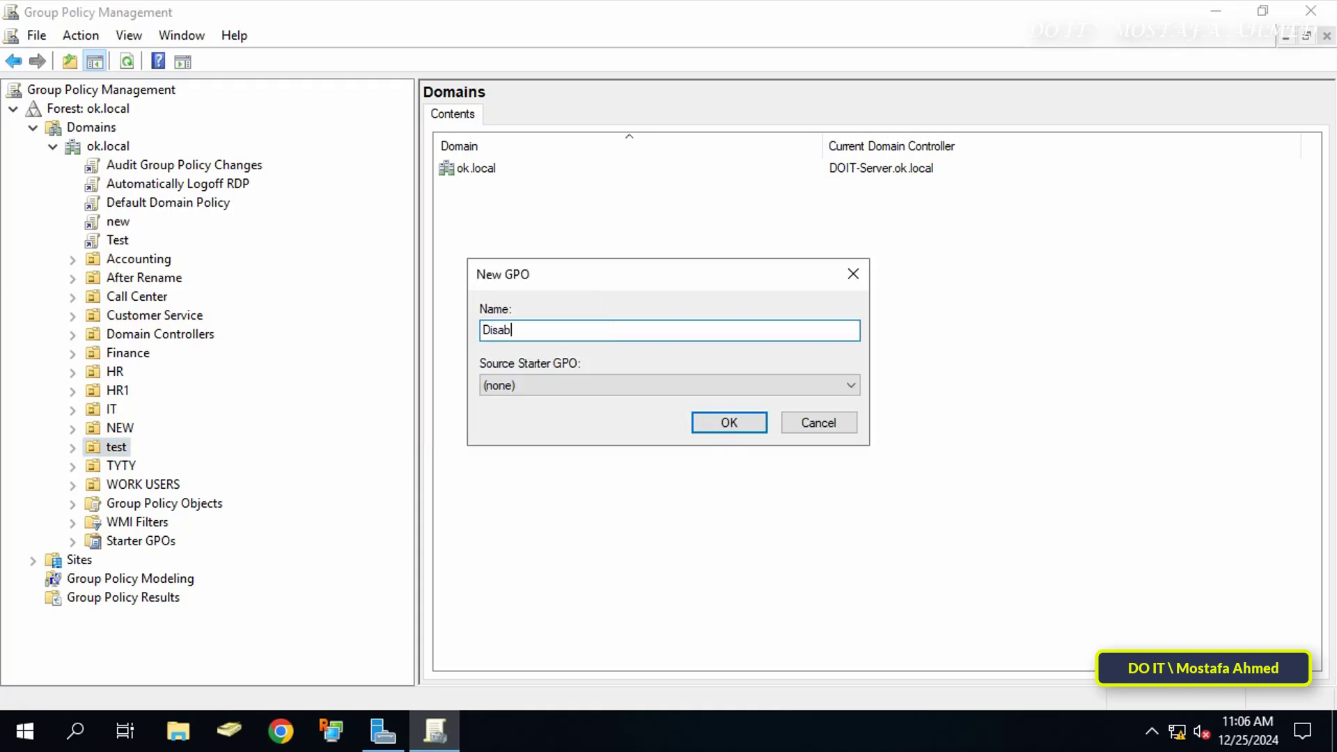
{"action": "type", "text": "le Fire"}
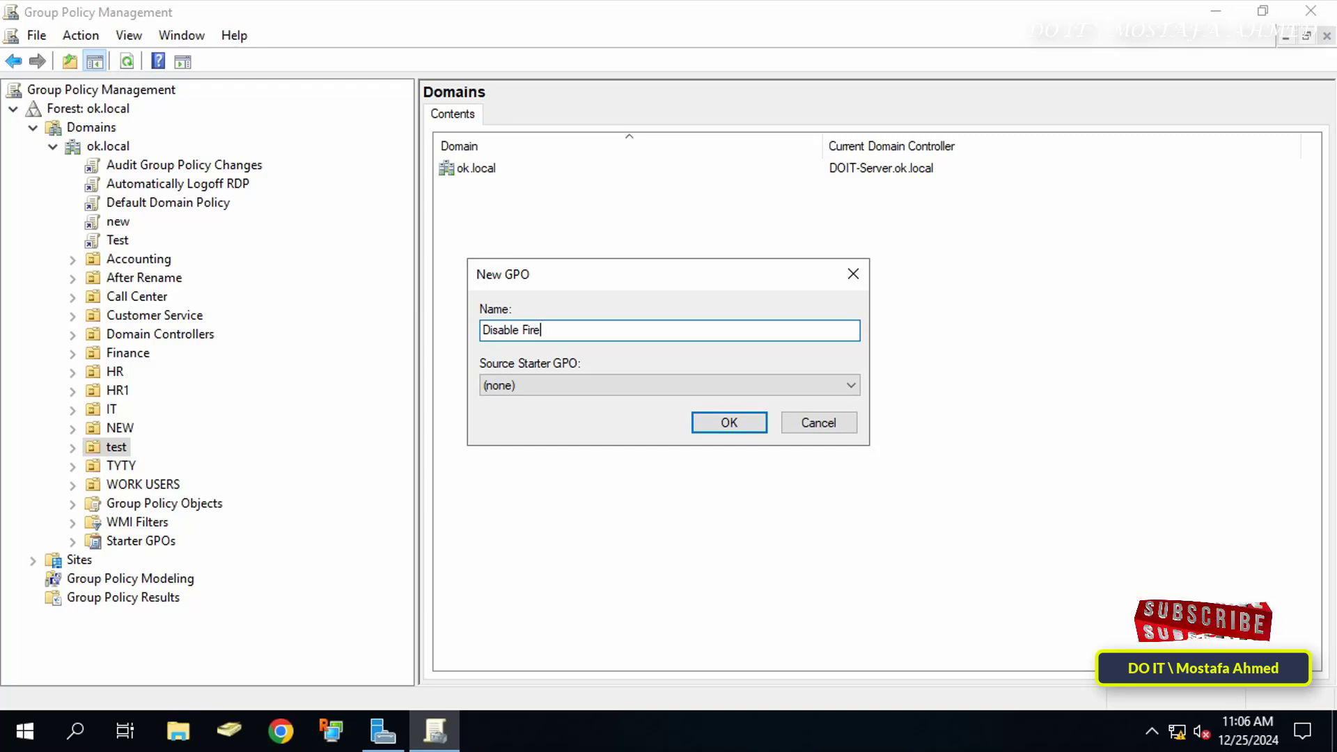
{"action": "type", "text": "wall"}
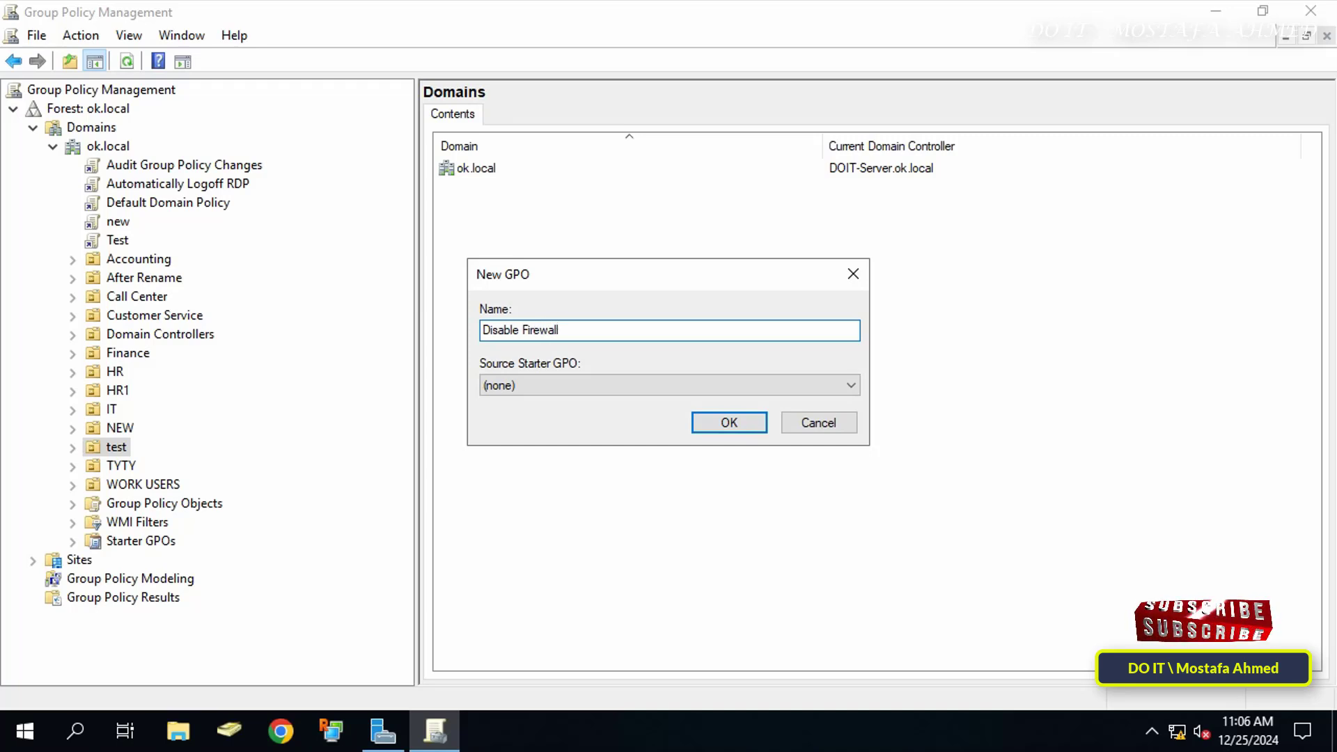
{"action": "left_click", "coordinate": [717, 424]}
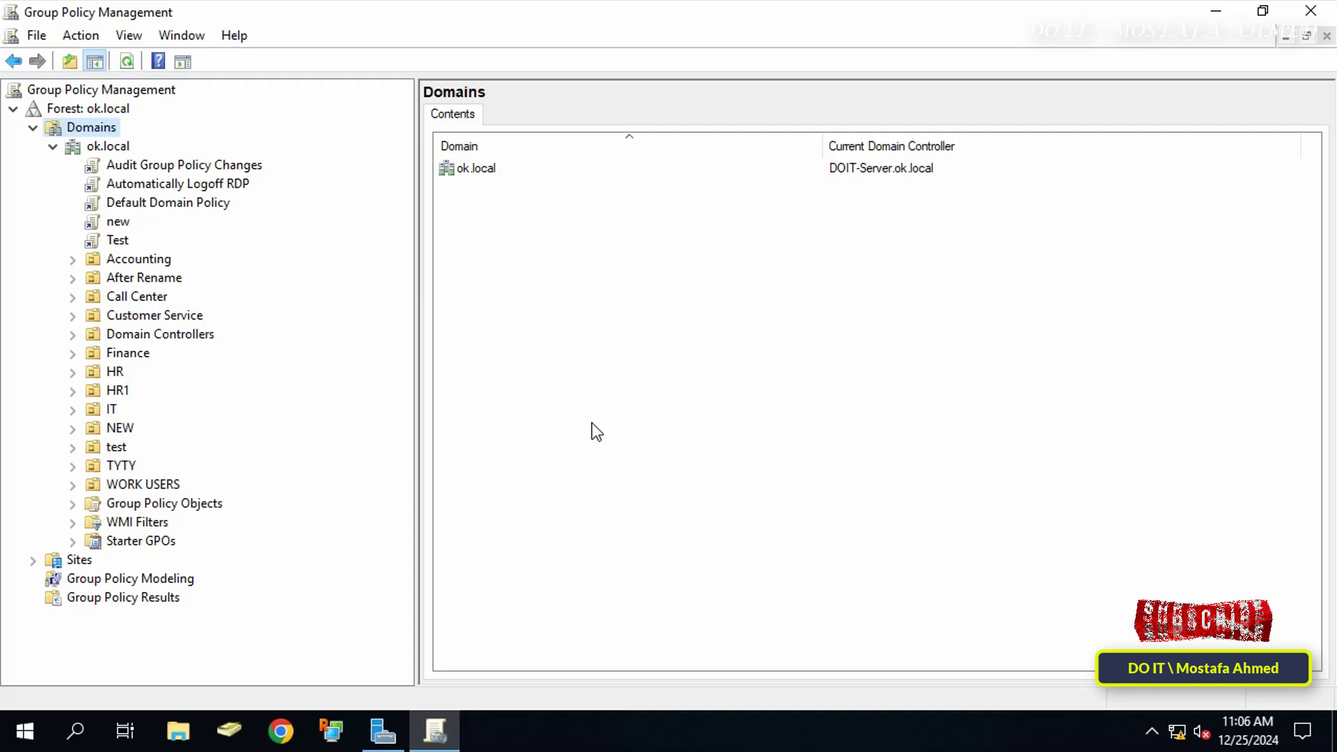
{"action": "left_click", "coordinate": [115, 449]}
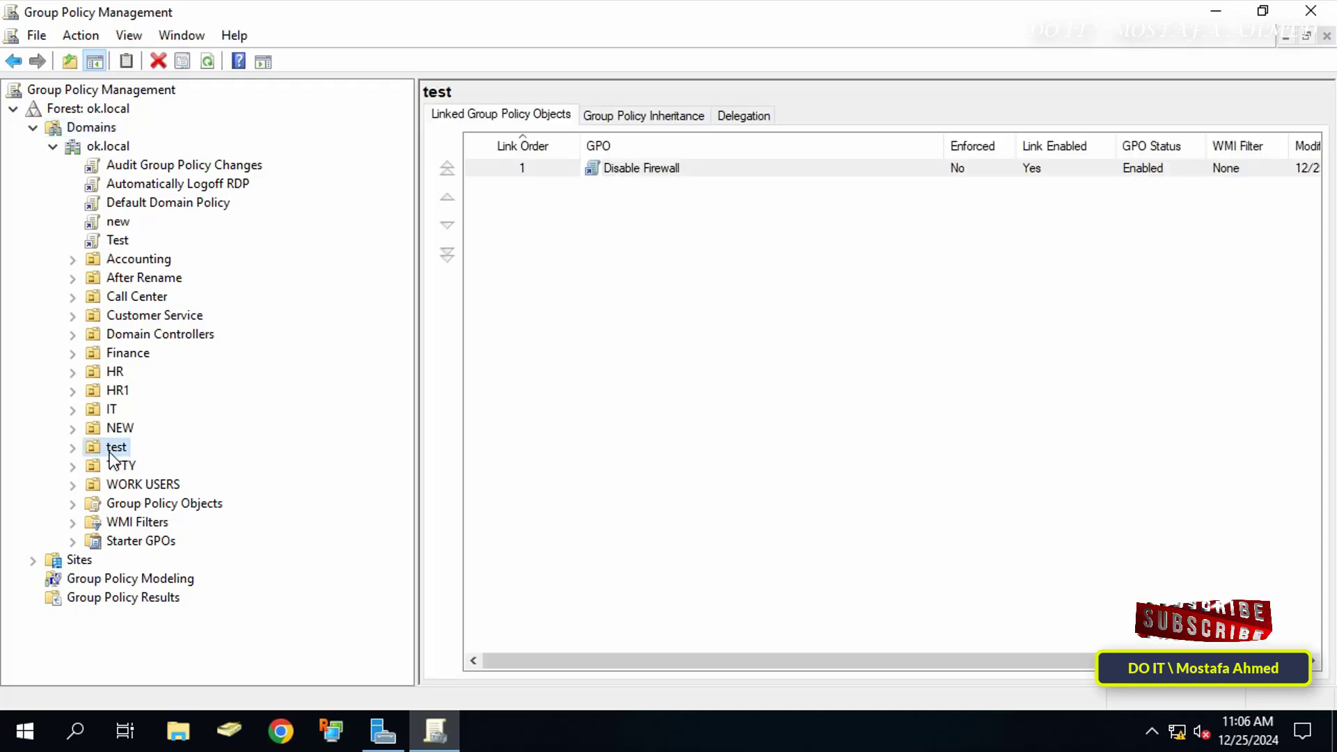
Step: Open the Disable Firewall GPO for editing in a maximized editor with a wider tree pane
{"action": "left_click", "coordinate": [658, 169]}
{"action": "right_click", "coordinate": [658, 169]}
{"action": "left_click", "coordinate": [733, 183]}
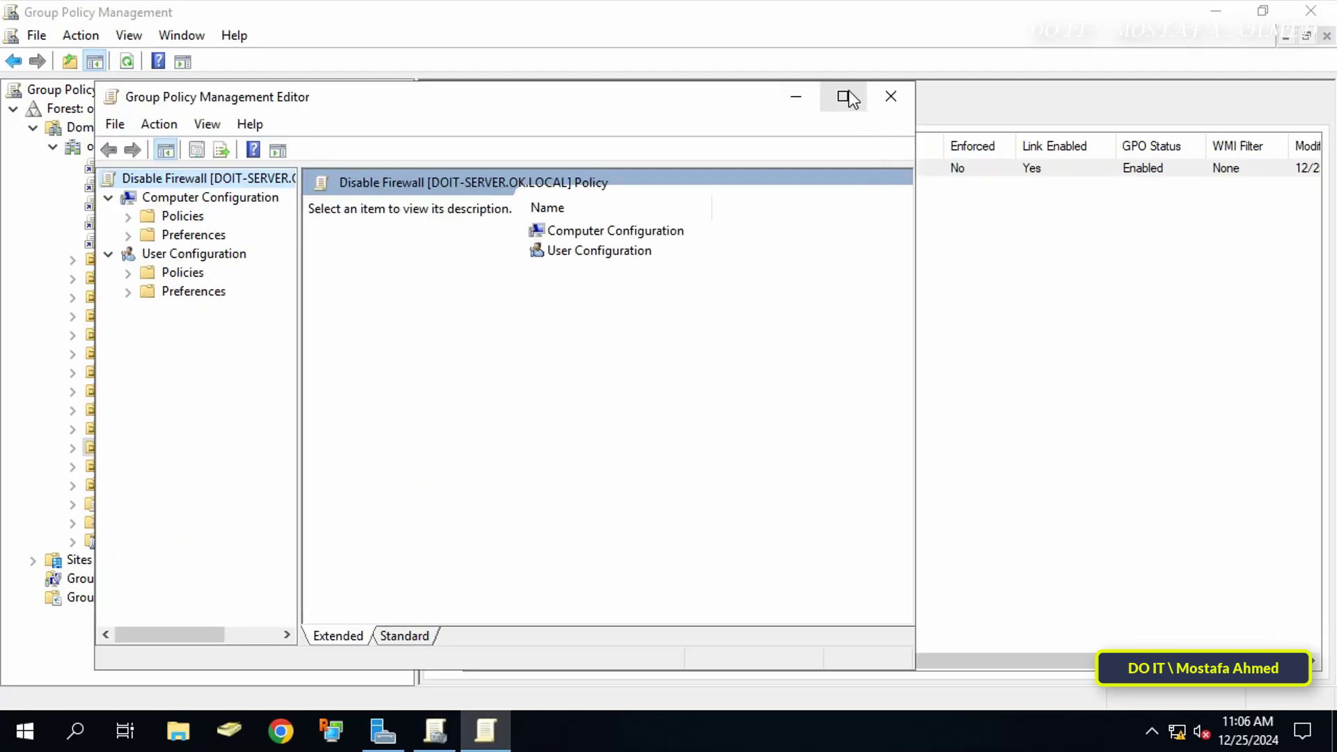
{"action": "left_click", "coordinate": [844, 97]}
{"action": "left_click_drag", "start_coordinate": [202, 302], "coordinate": [275, 296]}
Step: Browse Administrative Templates > Network > Network Connections > Windows Defender Firewall to Domain Profile
{"action": "left_click", "coordinate": [135, 112]}
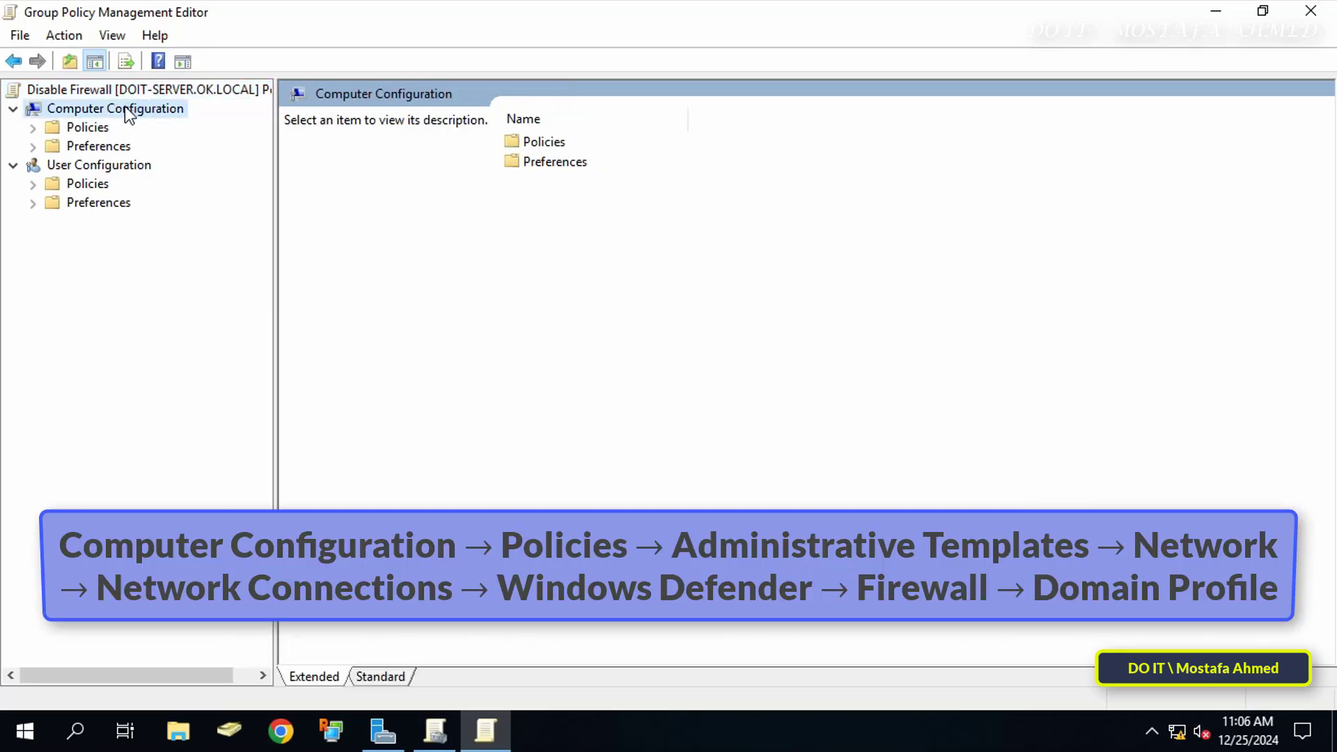
{"action": "left_click", "coordinate": [33, 128]}
{"action": "left_click", "coordinate": [52, 185]}
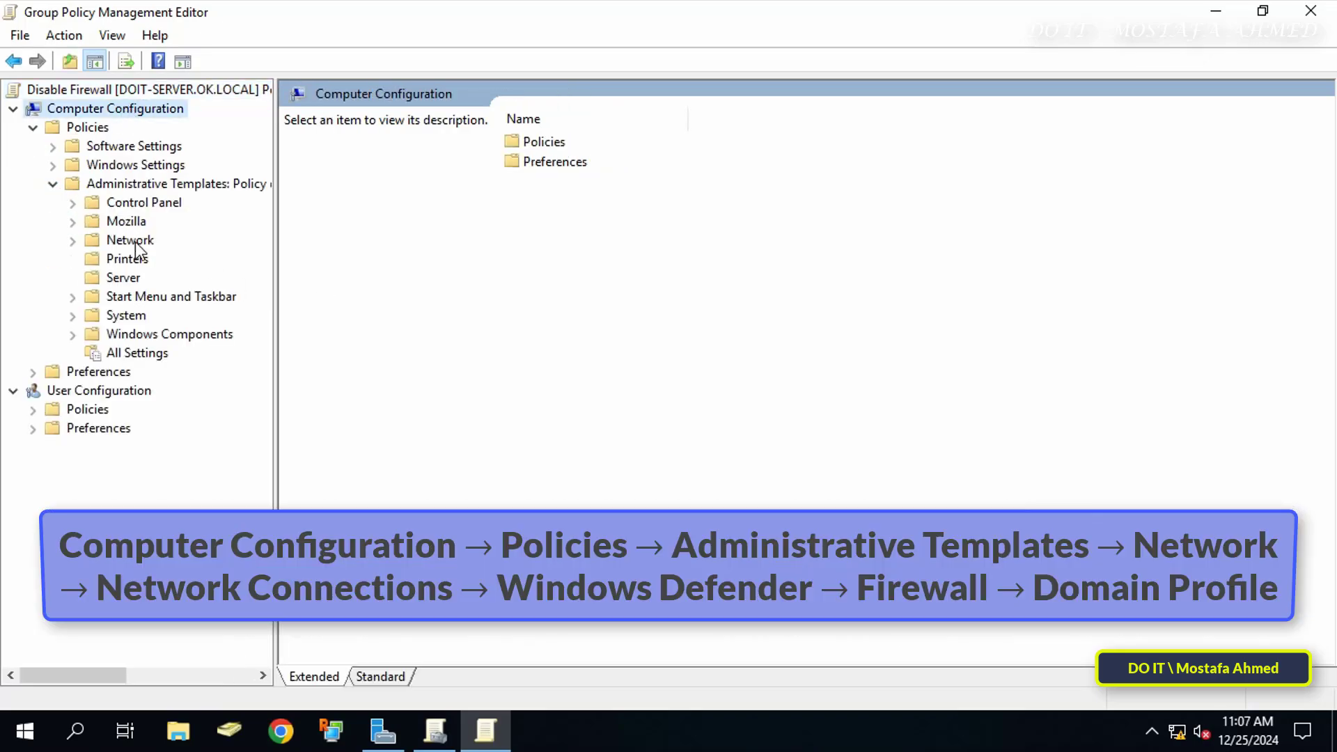
{"action": "left_click", "coordinate": [112, 241]}
{"action": "left_click", "coordinate": [73, 239]}
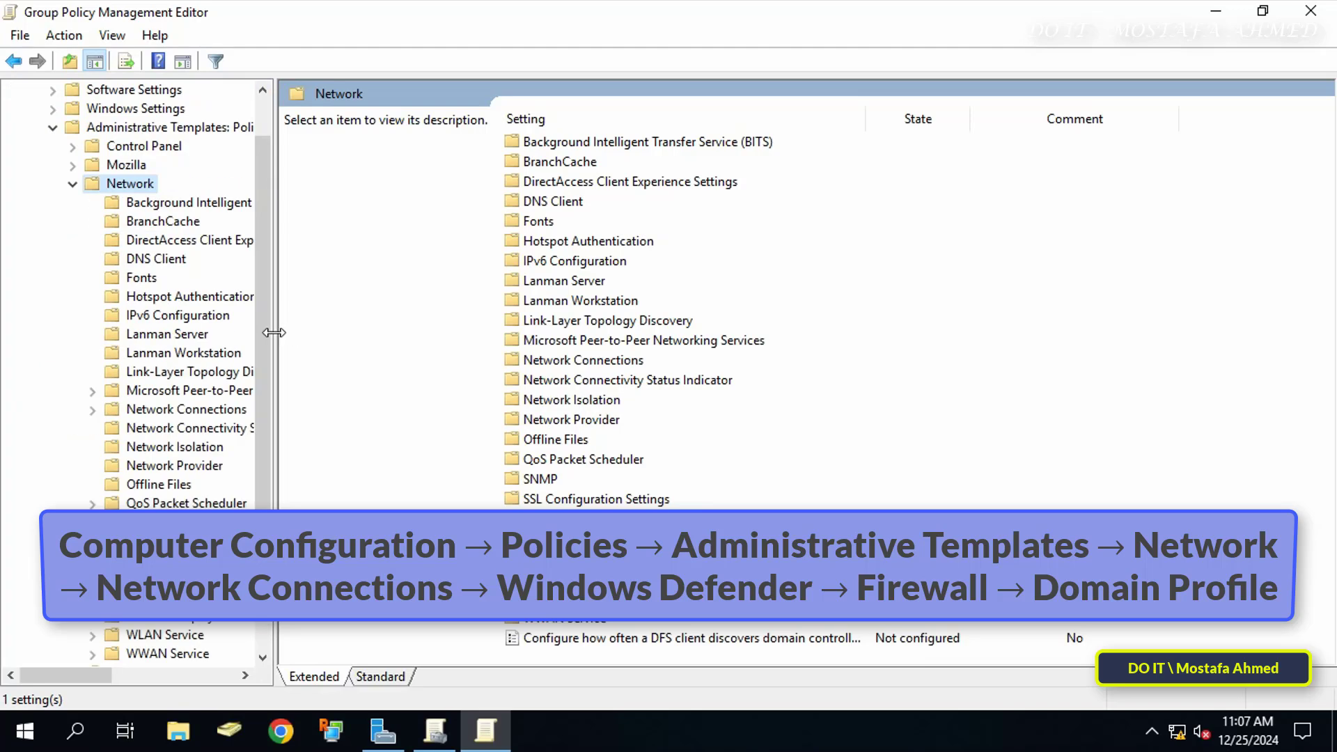
{"action": "left_click_drag", "start_coordinate": [274, 332], "coordinate": [334, 331]}
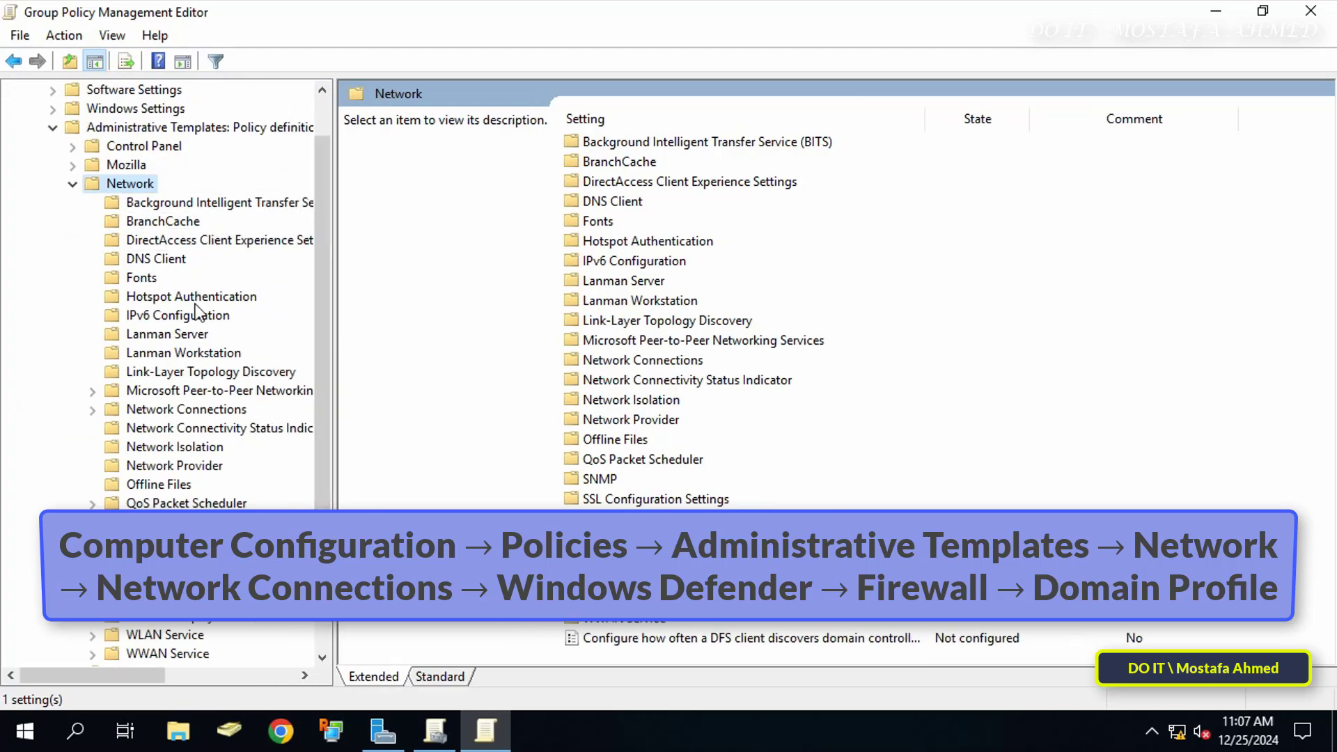
{"action": "left_click", "coordinate": [112, 409]}
{"action": "left_click", "coordinate": [92, 410]}
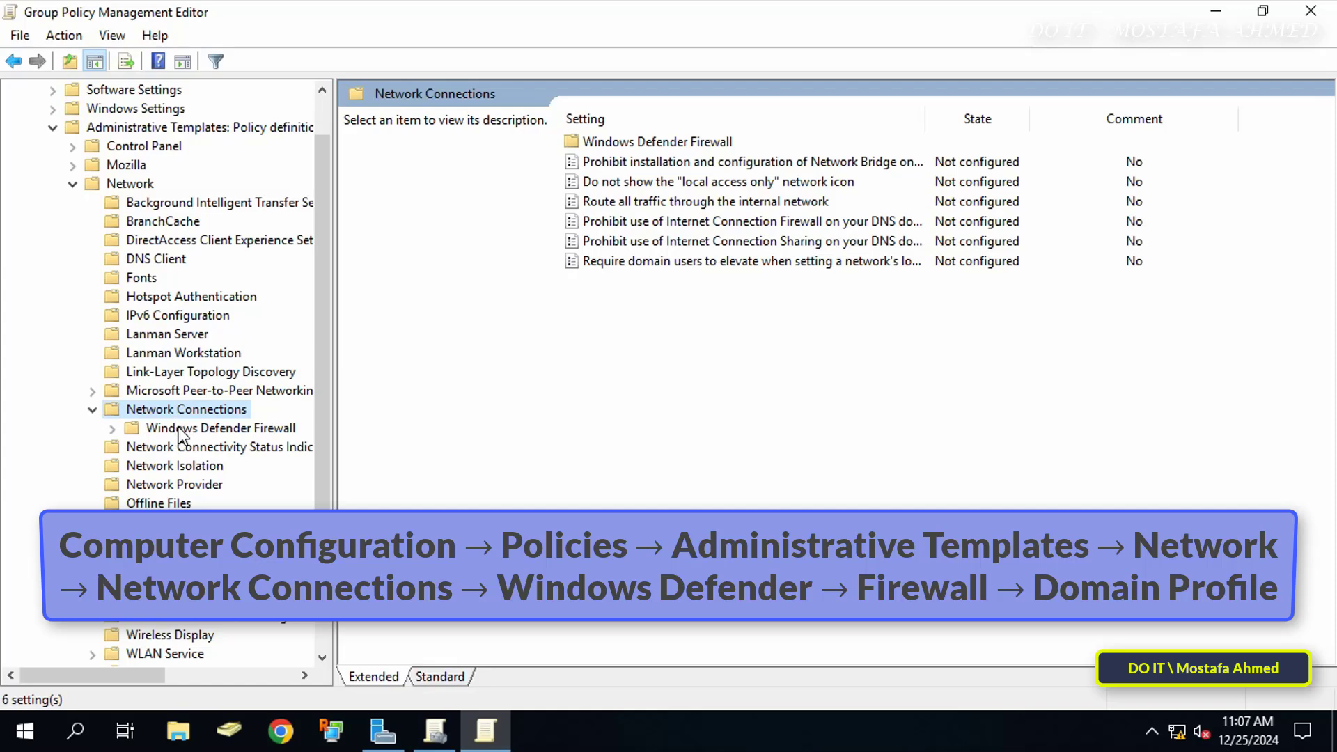
{"action": "left_click", "coordinate": [178, 427]}
{"action": "left_click", "coordinate": [112, 428]}
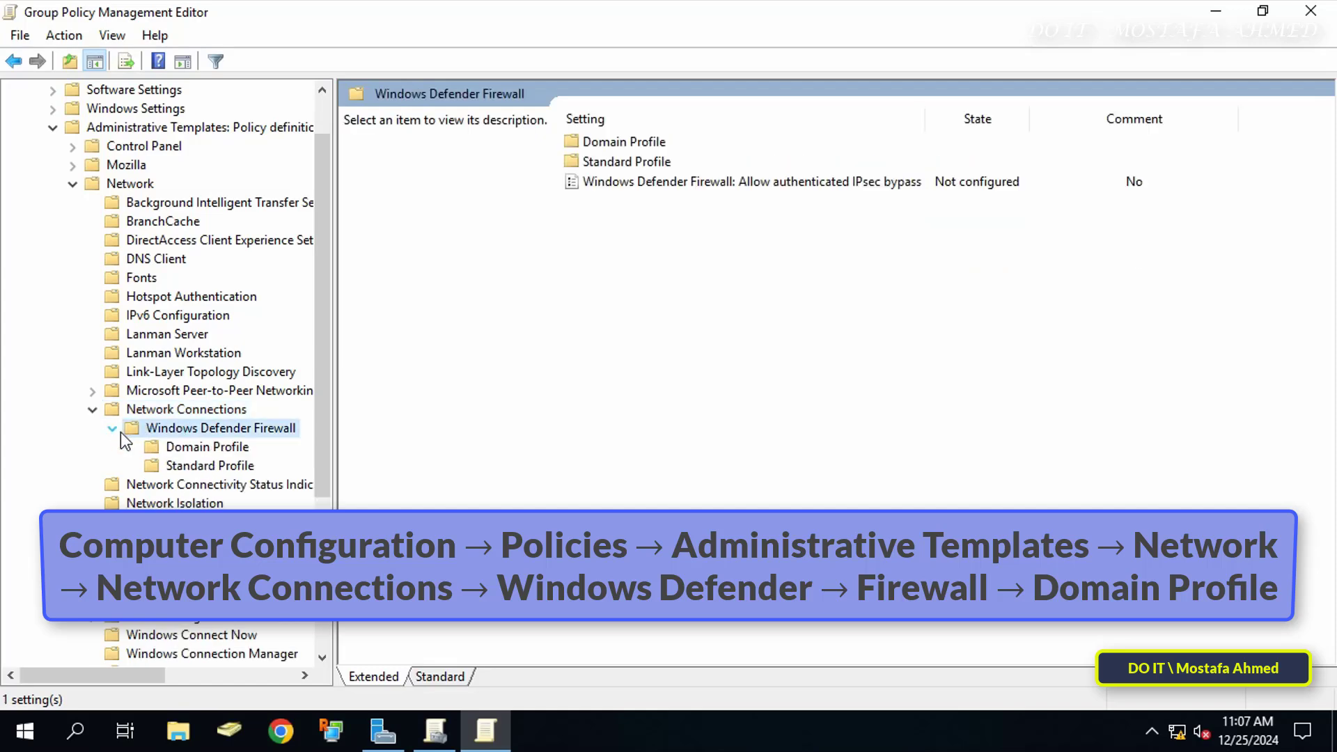
{"action": "left_click", "coordinate": [207, 447]}
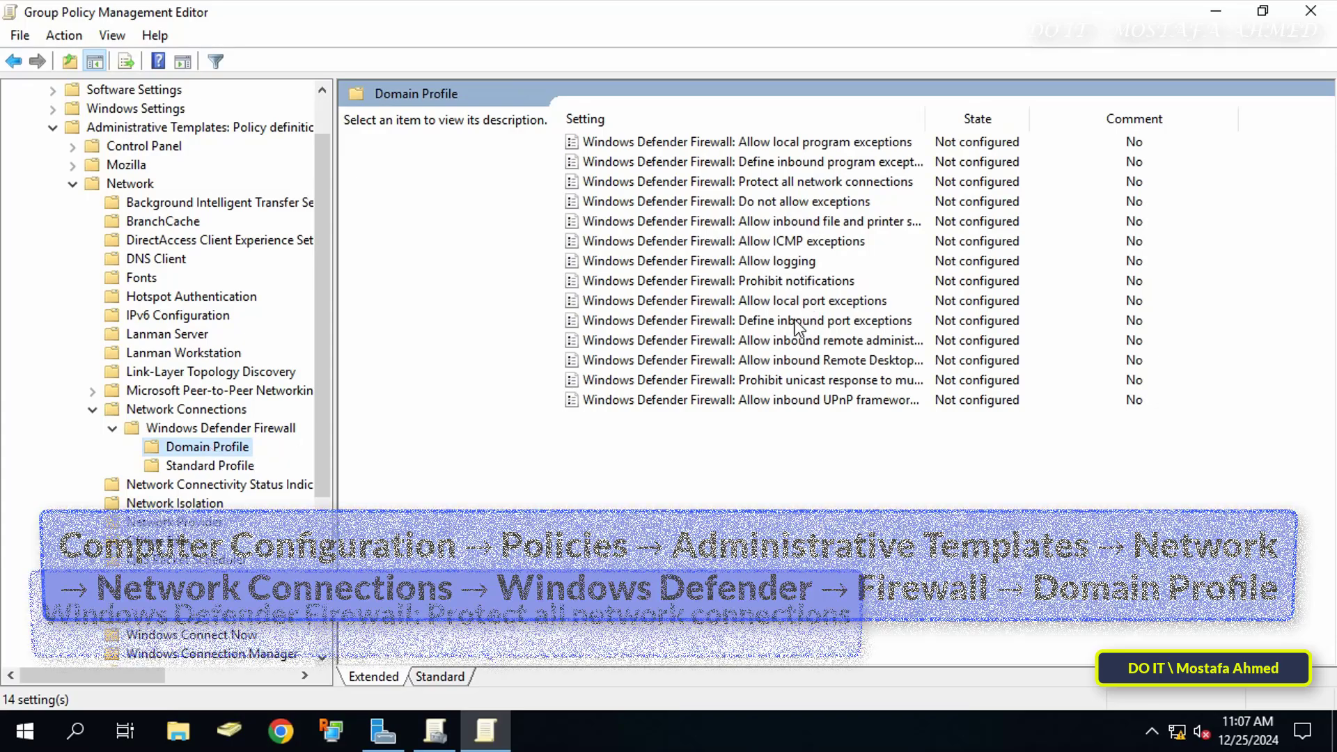
Step: Set 'Protect all network connections' to Disabled, apply it, and close the editor
{"action": "double_click", "coordinate": [928, 121]}
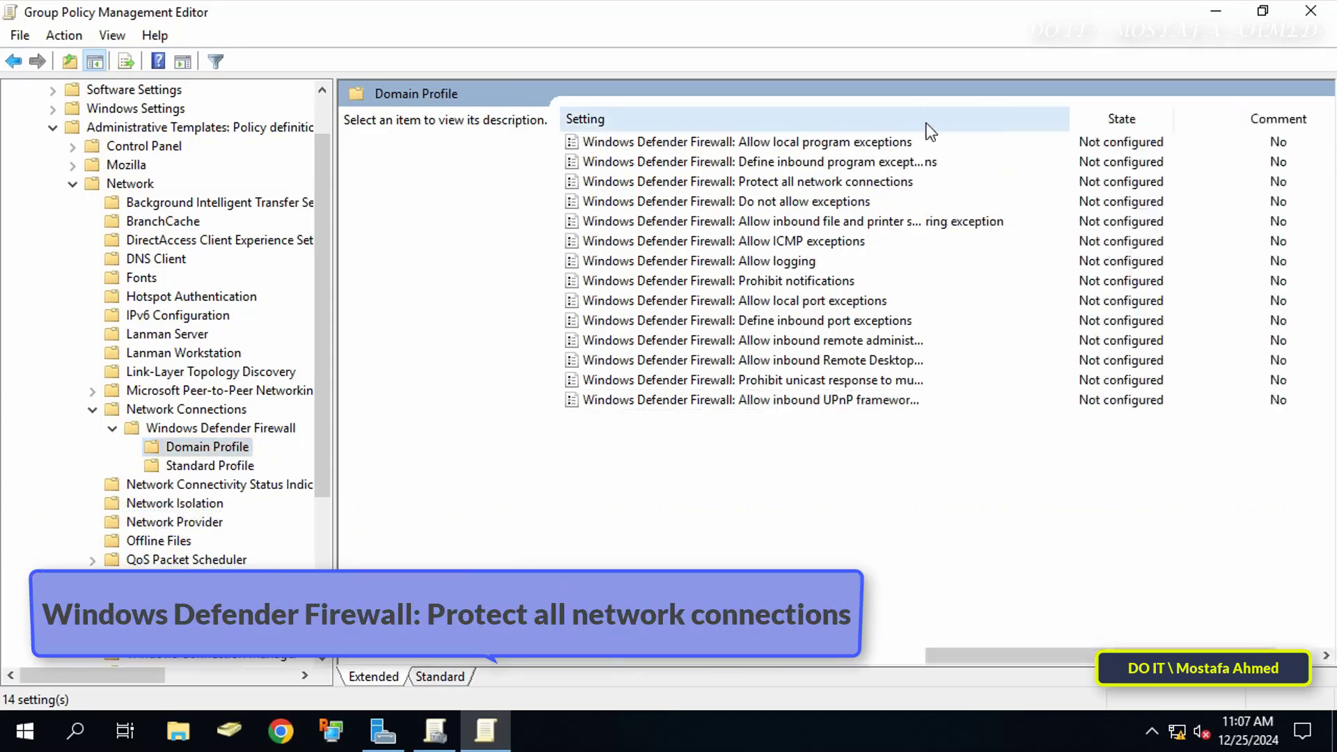
{"action": "left_click", "coordinate": [793, 182]}
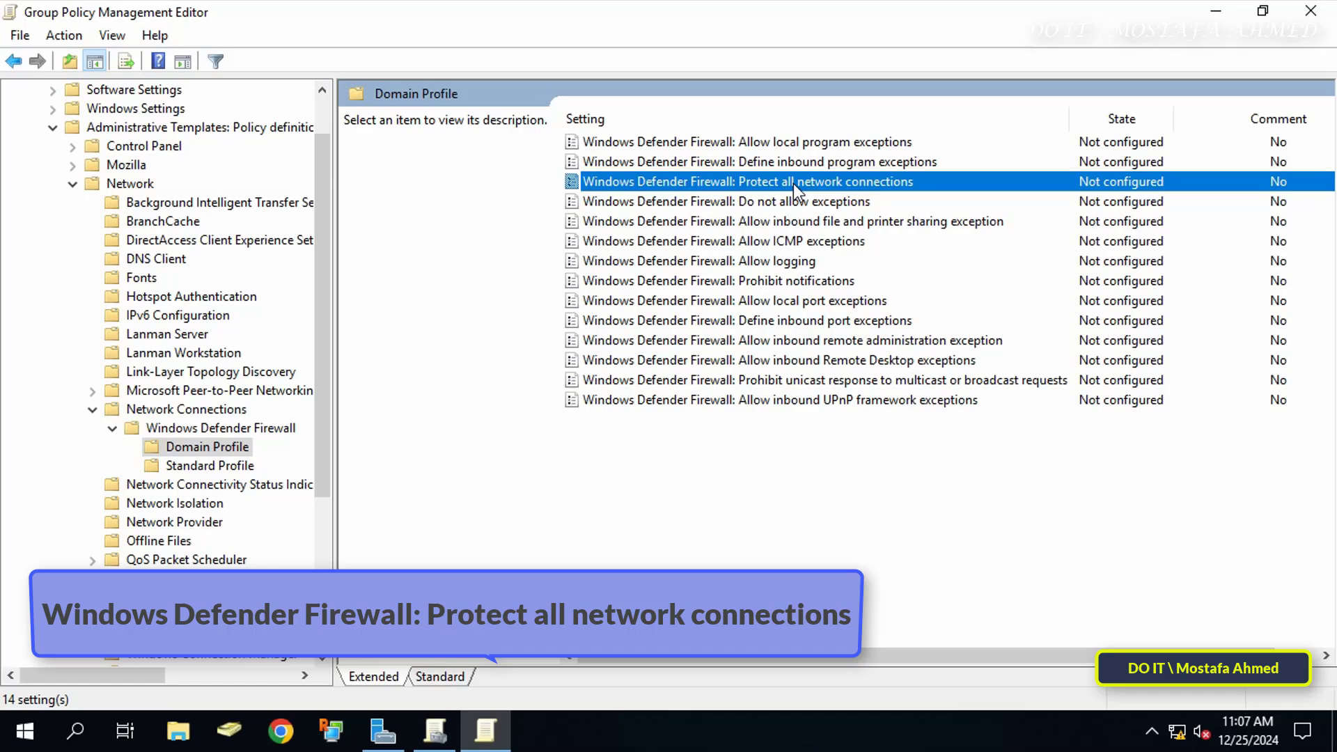
{"action": "double_click", "coordinate": [847, 181]}
{"action": "left_click_drag", "start_coordinate": [587, 28], "coordinate": [821, 40]}
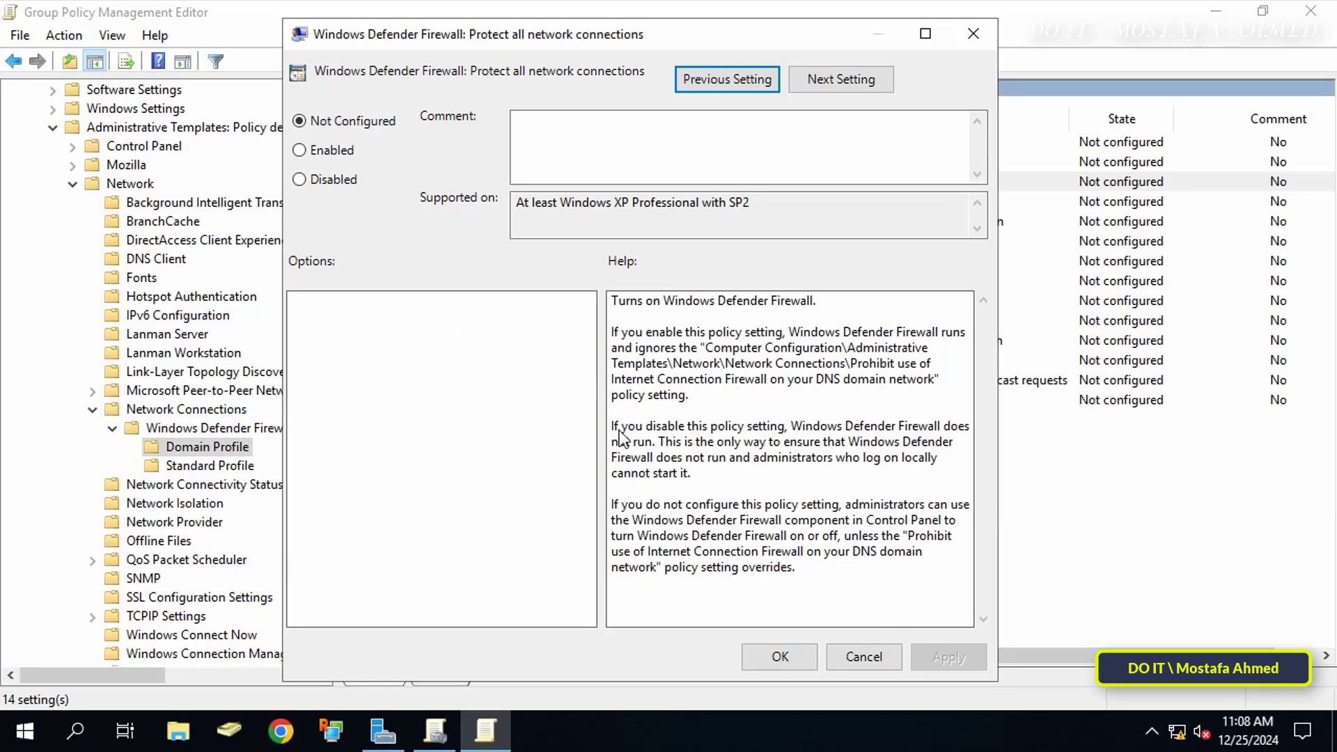
{"action": "left_click_drag", "start_coordinate": [613, 429], "coordinate": [939, 467]}
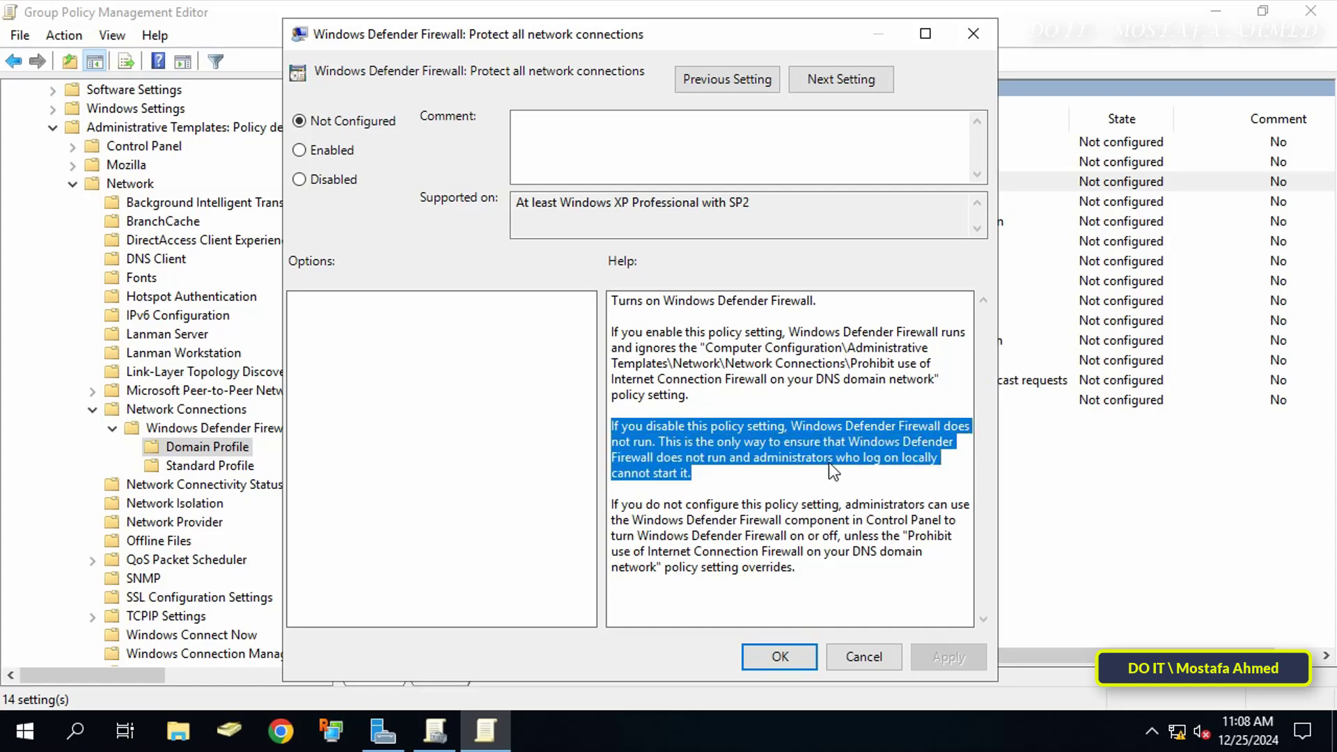
{"action": "left_click", "coordinate": [333, 180]}
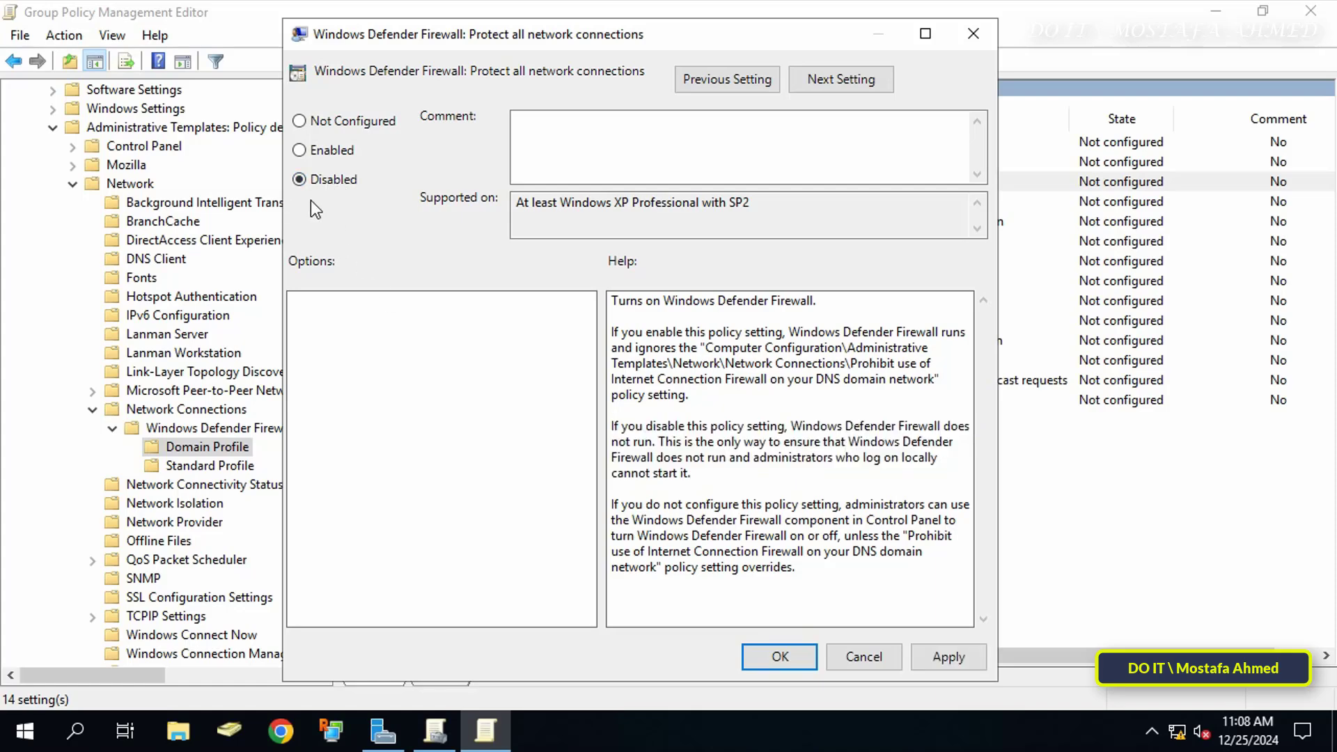
{"action": "left_click", "coordinate": [935, 650]}
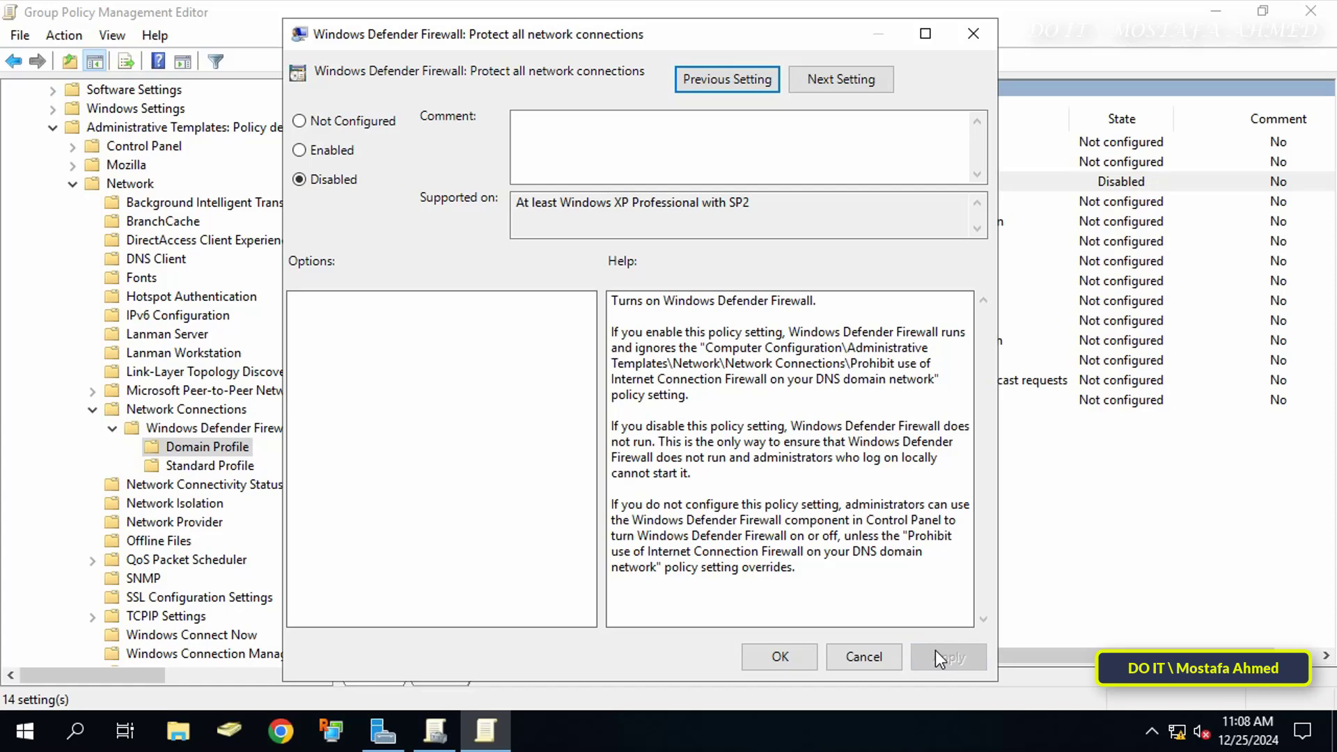
{"action": "left_click", "coordinate": [801, 655]}
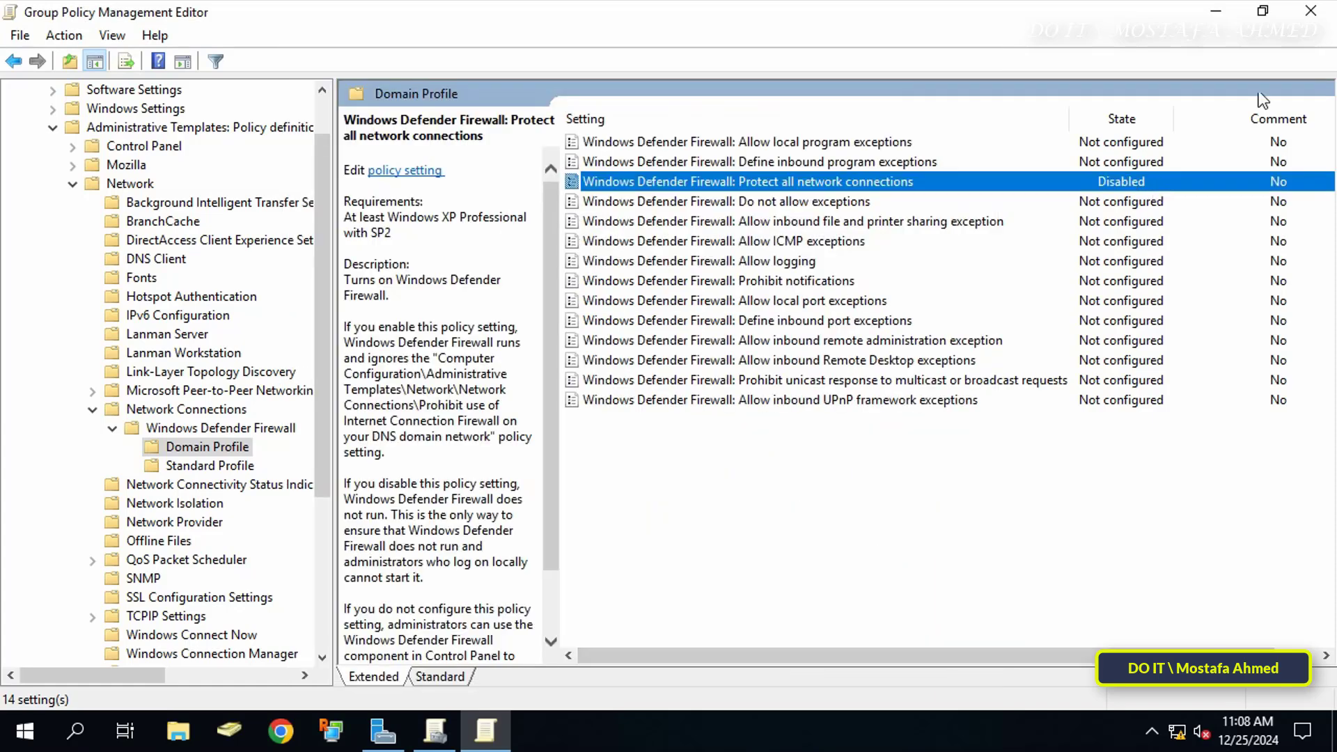
{"action": "left_click", "coordinate": [1311, 11]}
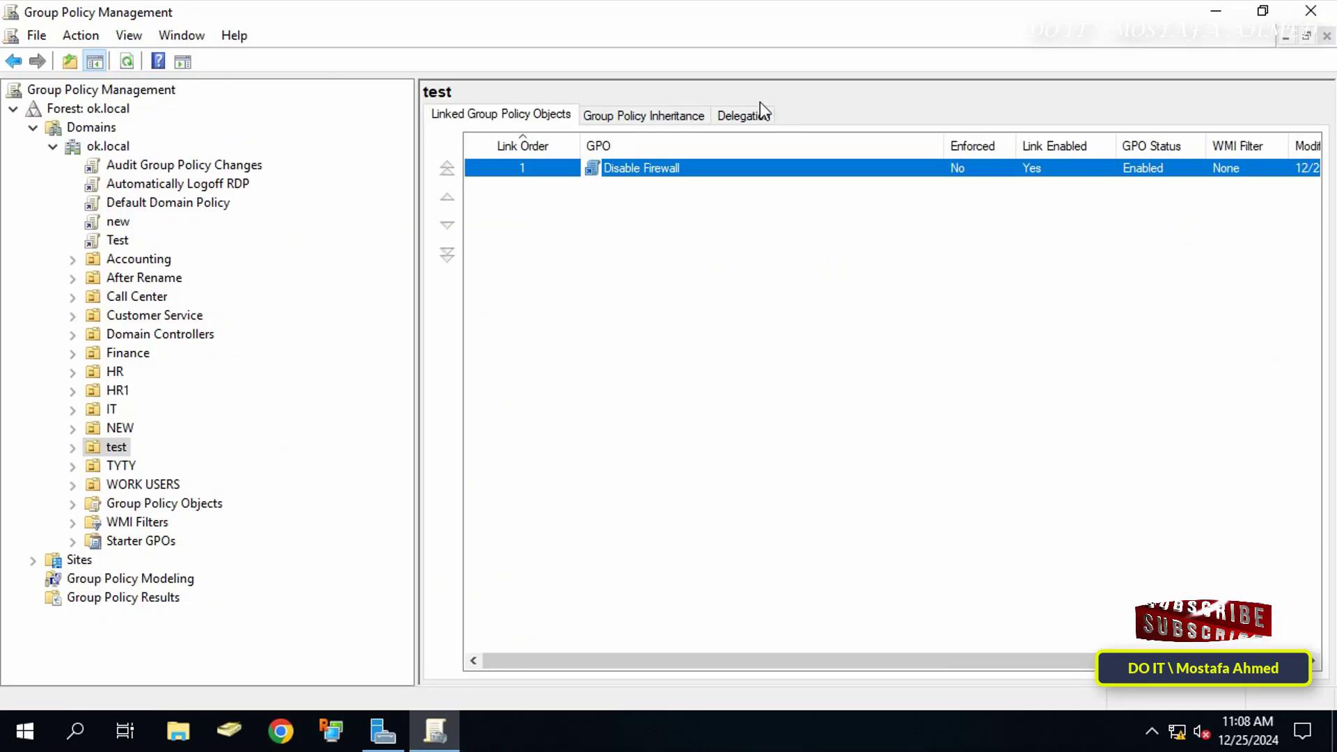
Step: Close Group Policy Management and verify the client's domain network firewall still shows On
{"action": "left_click", "coordinate": [1310, 10]}
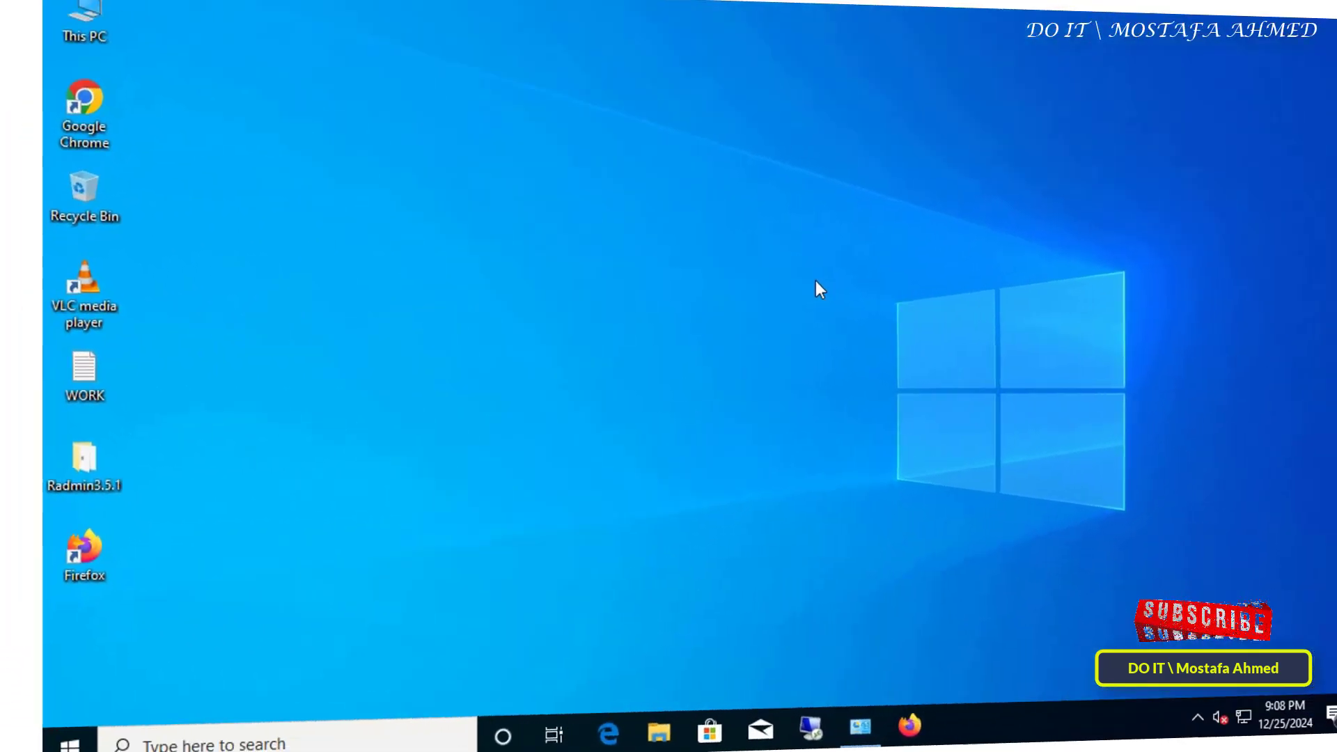
{"action": "left_click", "coordinate": [801, 721]}
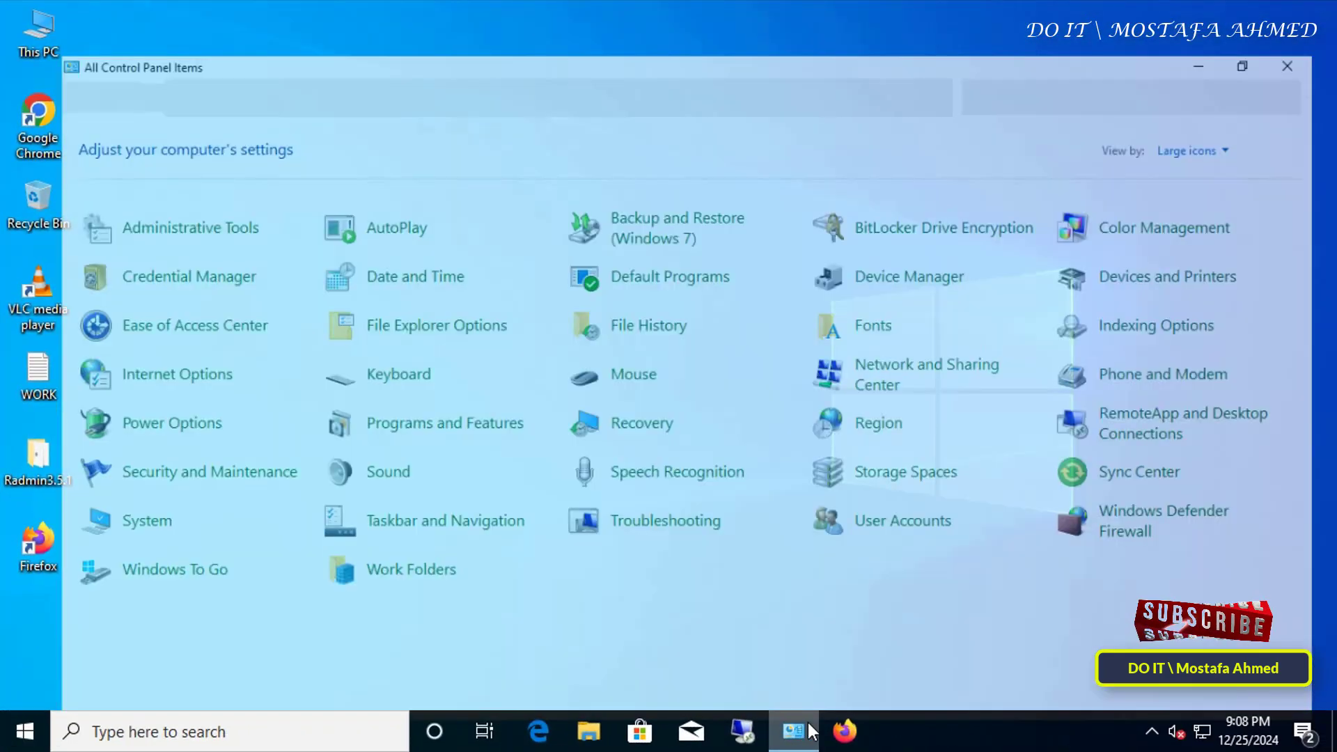
{"action": "left_click", "coordinate": [1143, 508]}
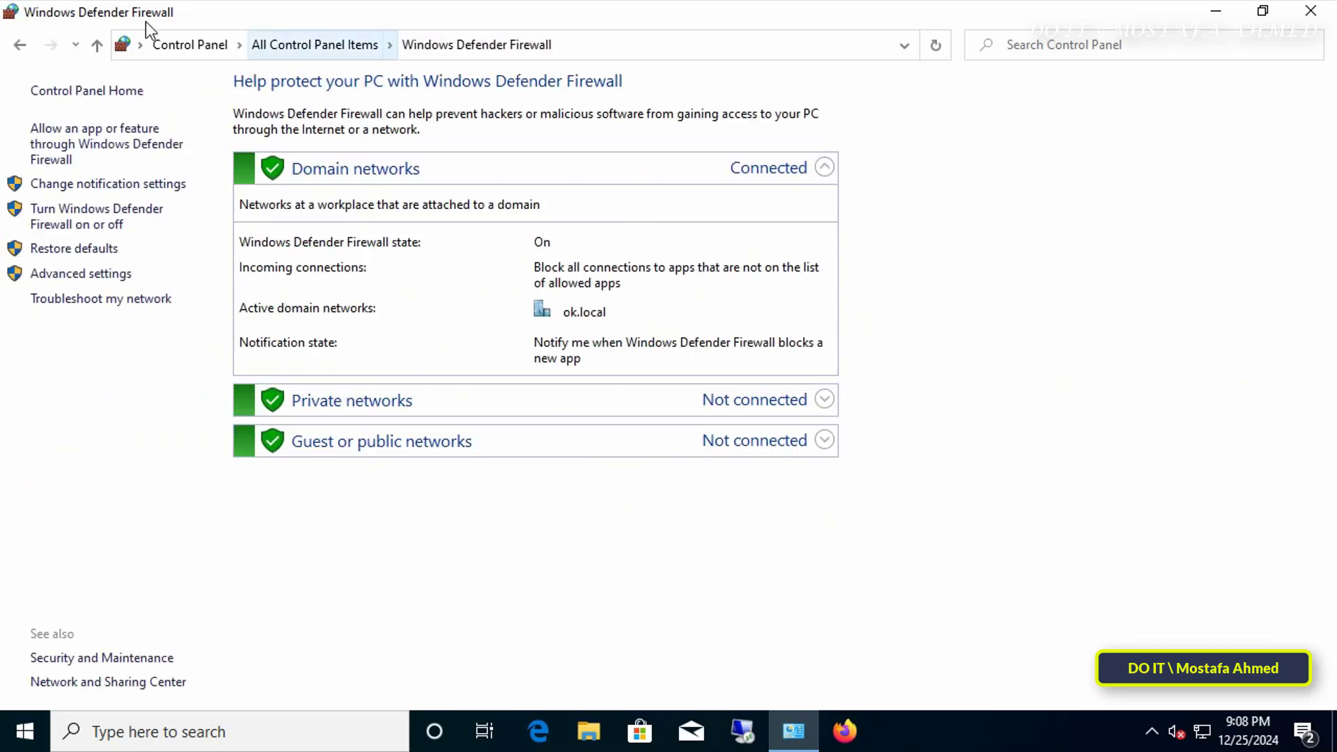
{"action": "left_click", "coordinate": [19, 44]}
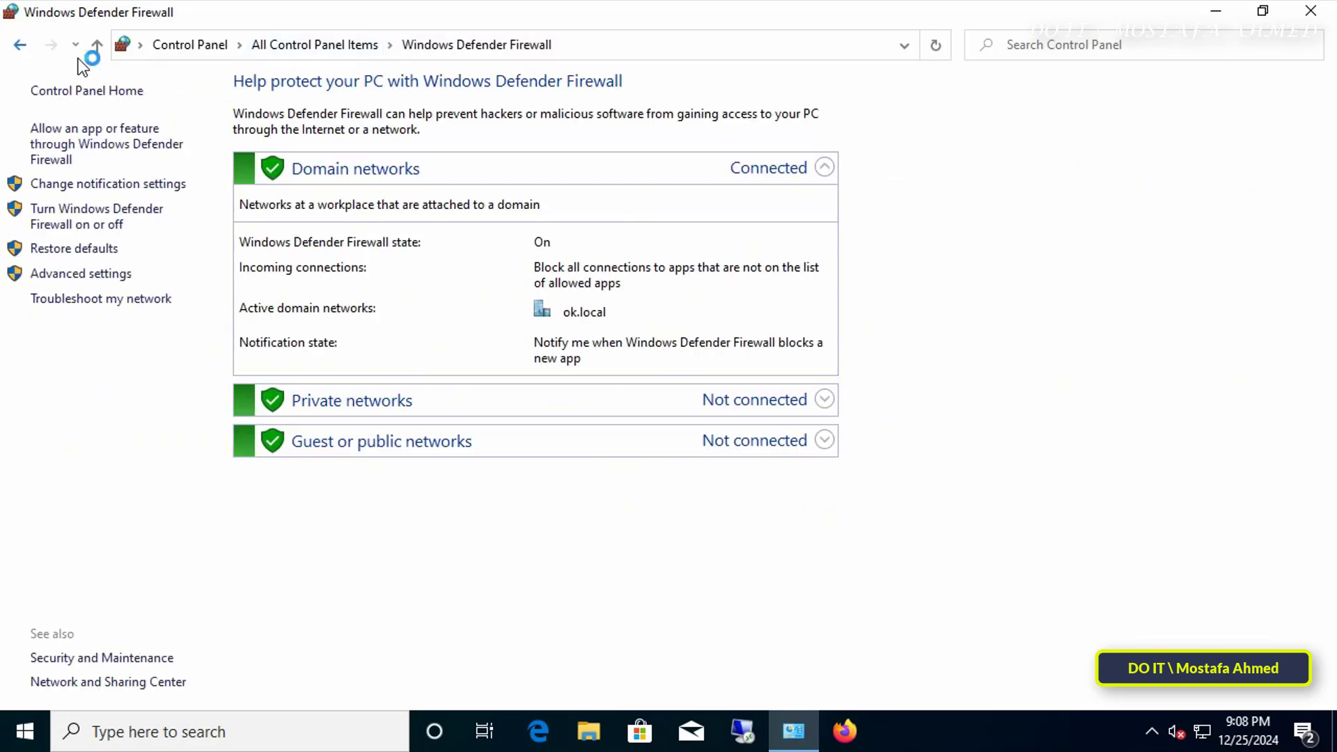
{"action": "left_click", "coordinate": [1209, 12]}
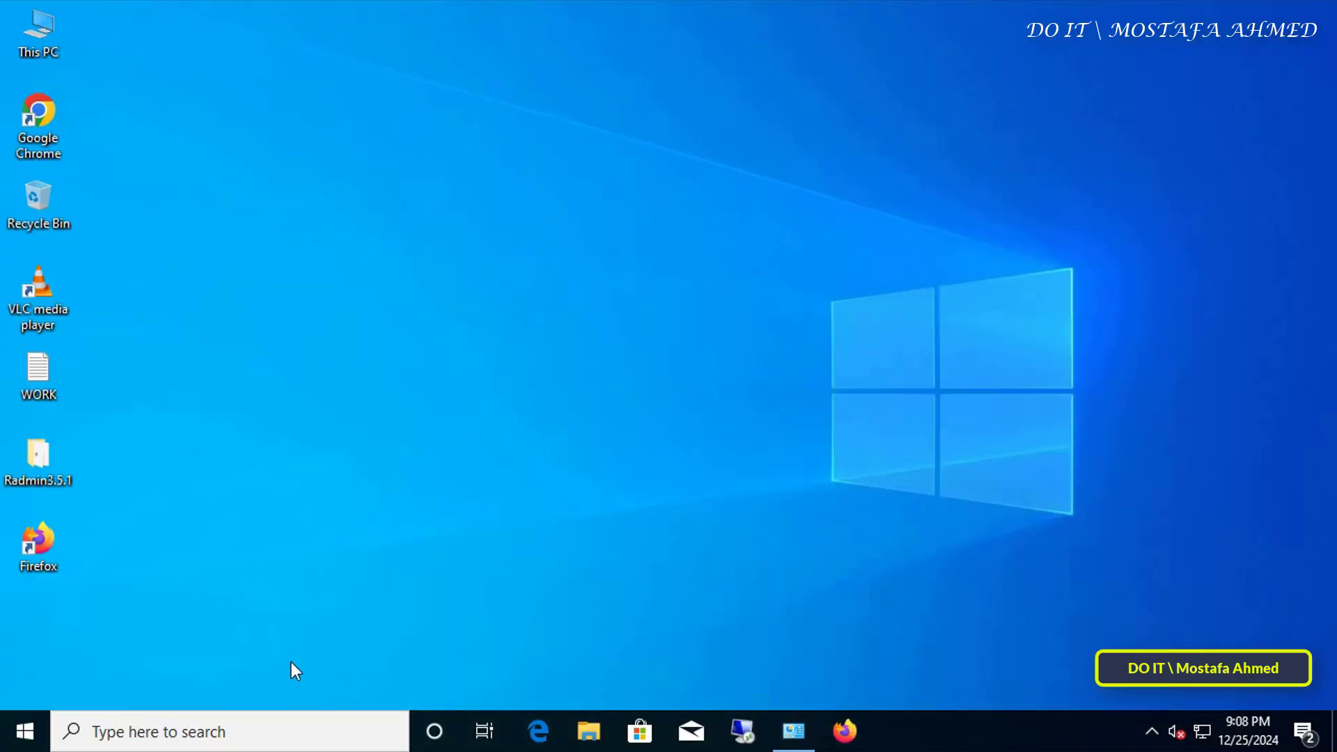
Step: Run gpupdate /force in a Command Prompt found via search, then close it
{"action": "left_click", "coordinate": [282, 738]}
{"action": "type", "text": "command"}
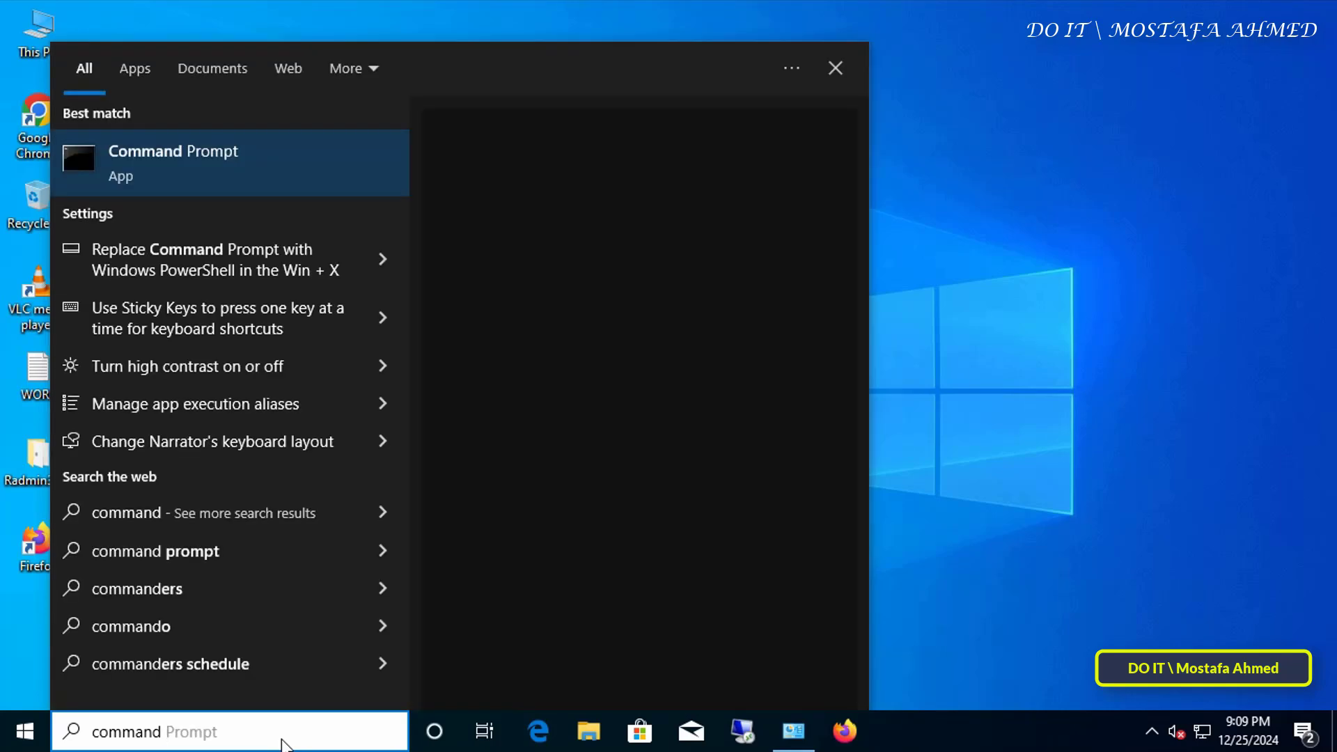
{"action": "type", "text": " prompt"}
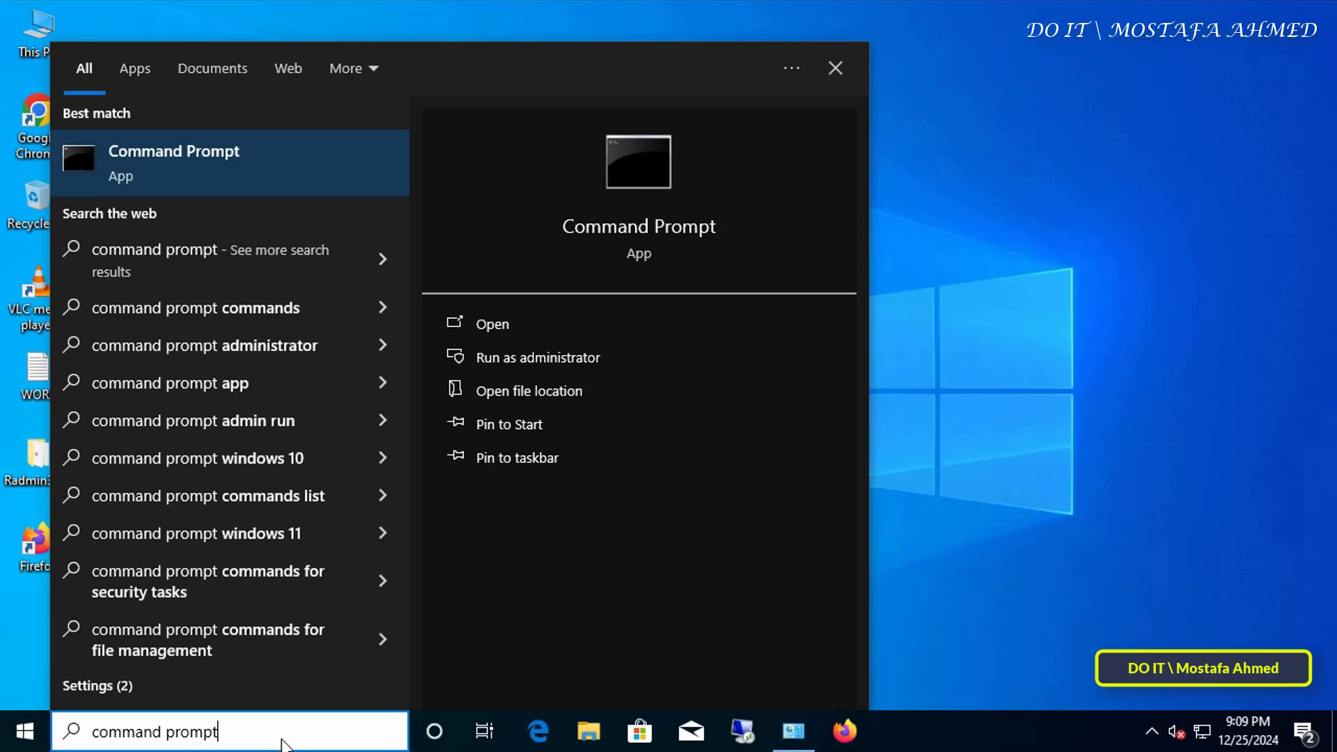
{"action": "left_click", "coordinate": [275, 174]}
{"action": "type", "text": "gpup"}
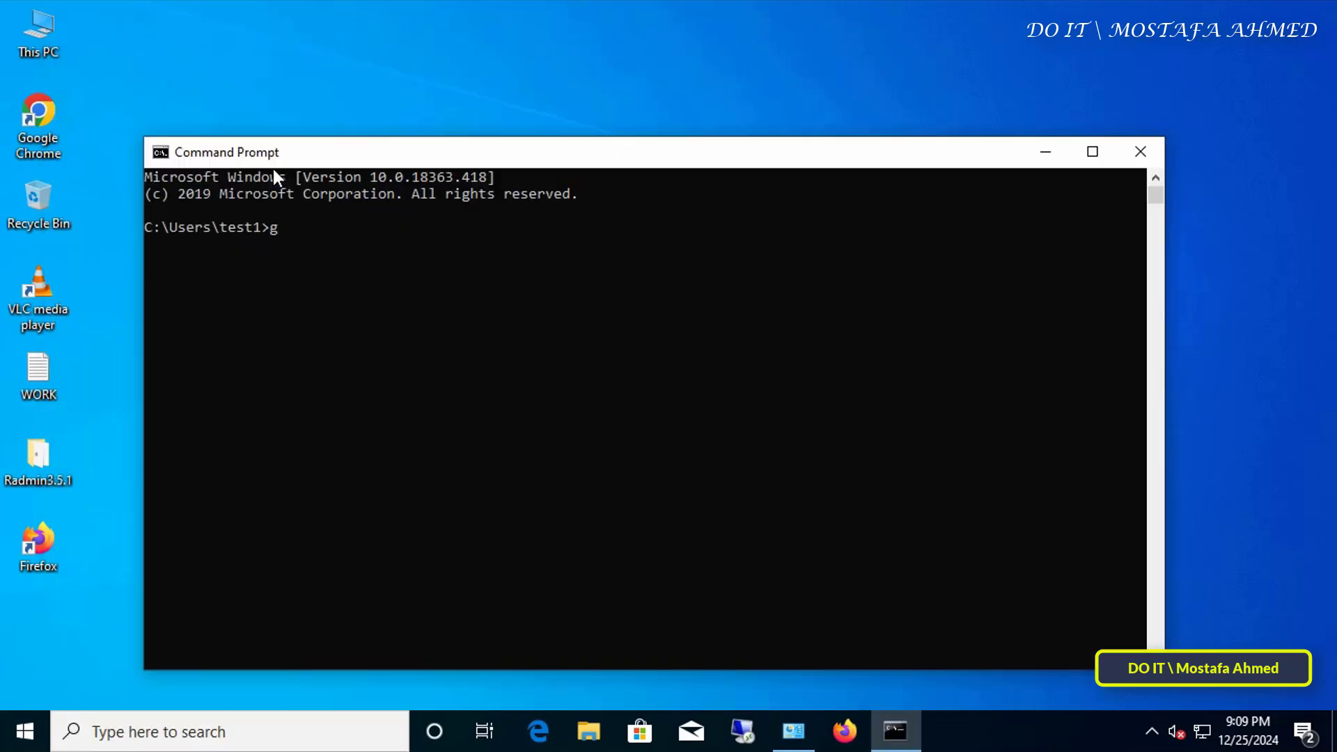
{"action": "type", "text": "date /force"}
{"action": "key", "text": "Return"}
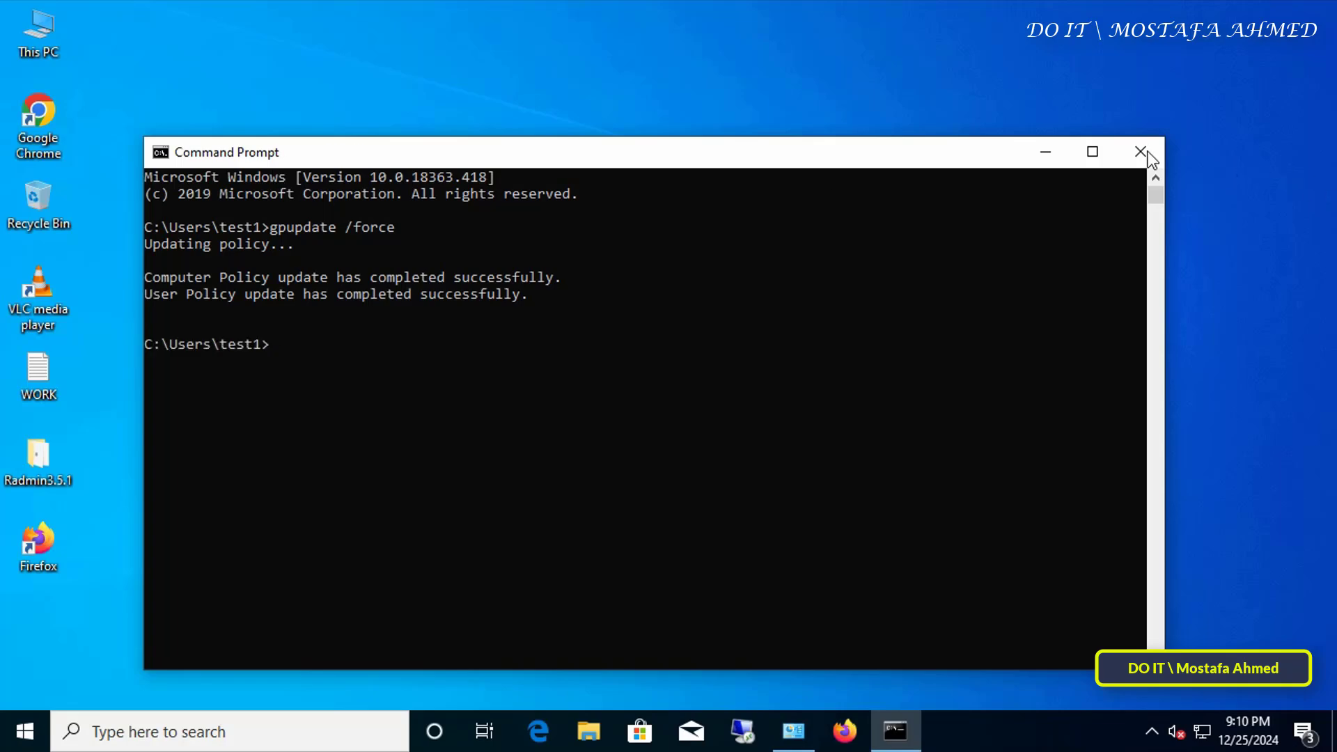
{"action": "left_click", "coordinate": [1142, 154]}
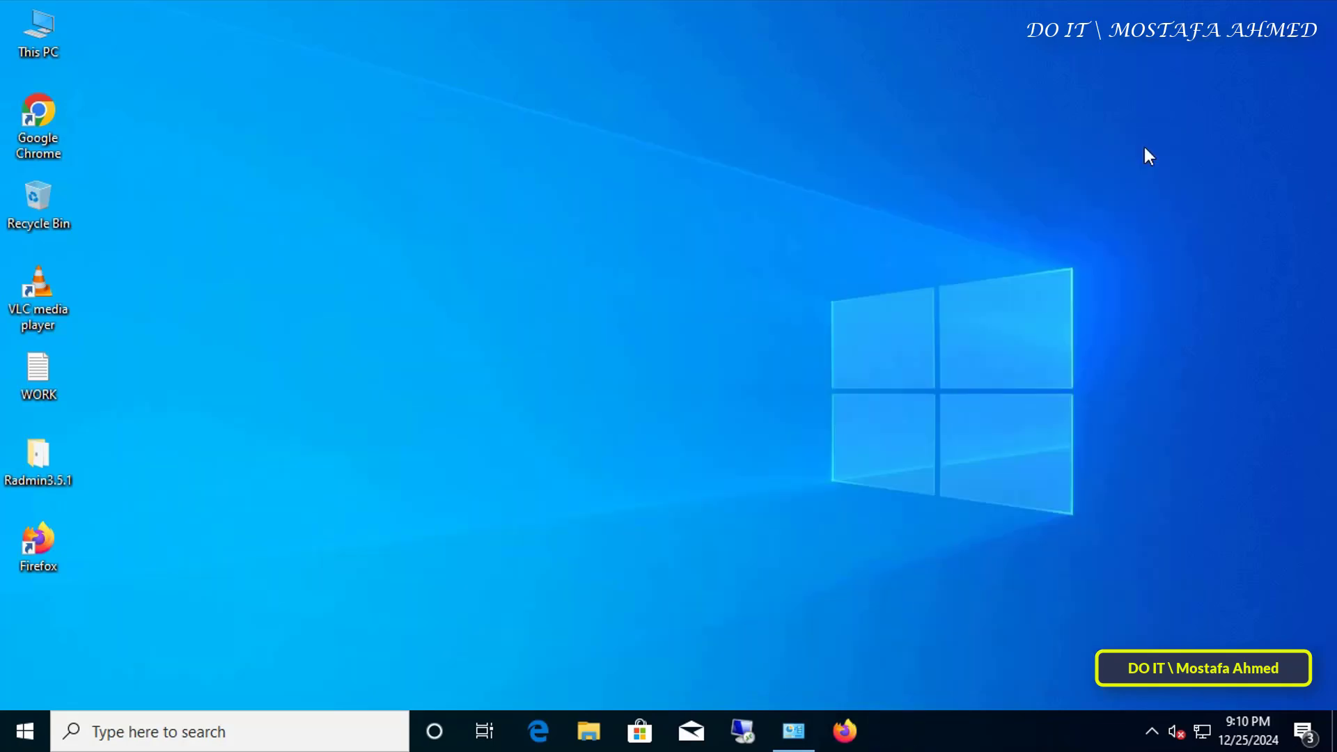
Step: Restore the Control Panel window from the taskbar
{"action": "left_click", "coordinate": [804, 733]}
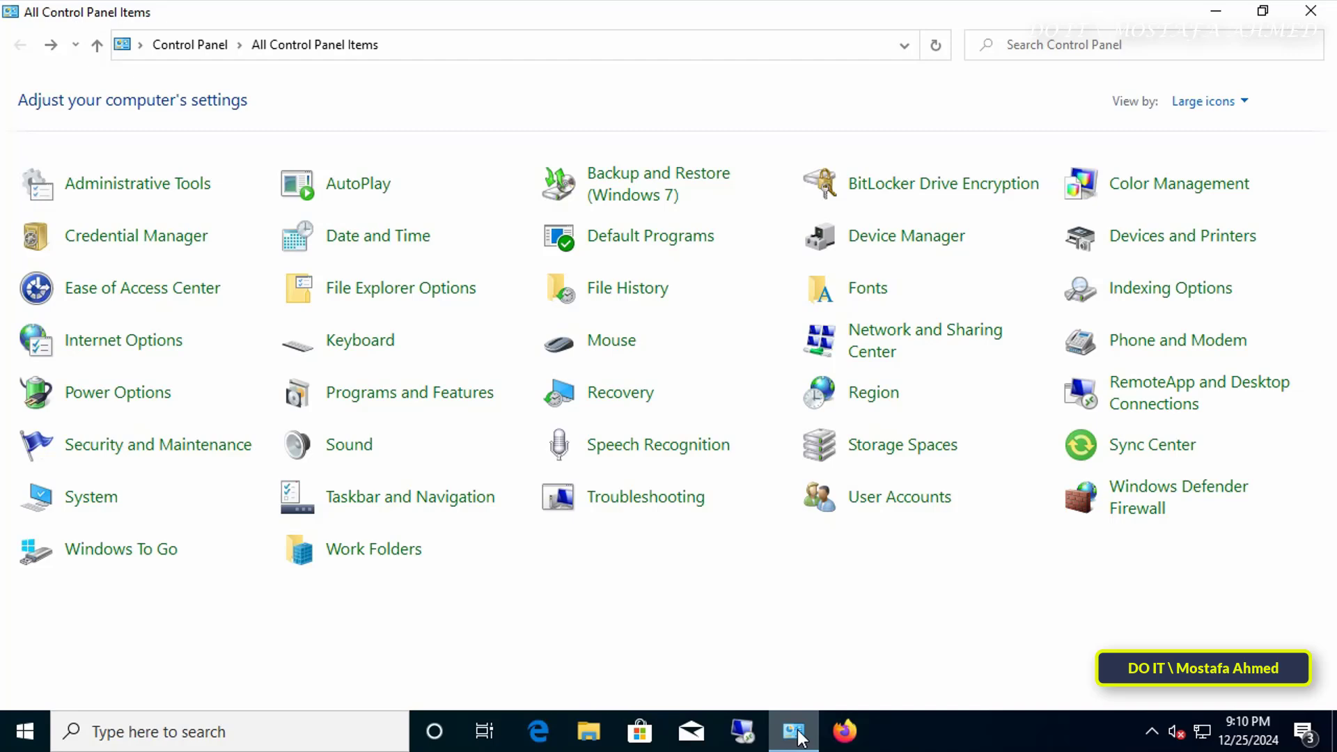